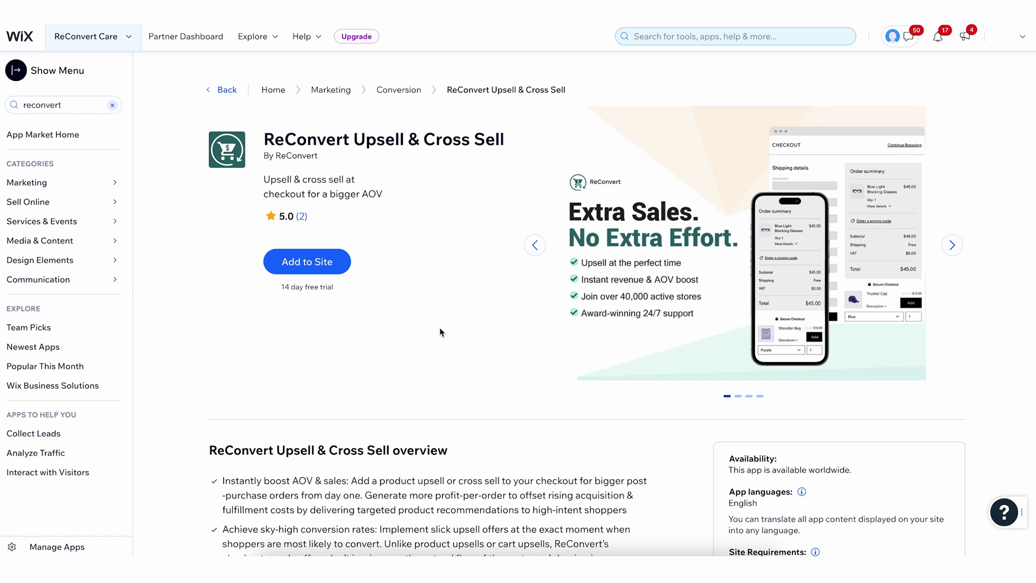
- Scroll through the ReConvert Upsell & Cross Sell overview, reviews and pricing, then back up
{"action": "scroll", "coordinate": [440, 331], "scroll_direction": "down", "scroll_amount": 12}
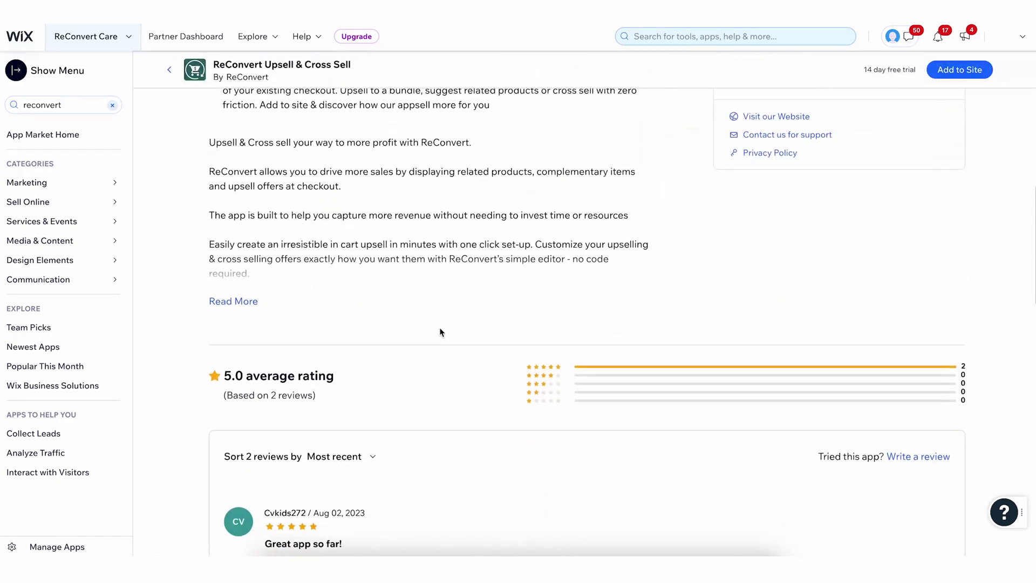
{"action": "scroll", "coordinate": [440, 332], "scroll_direction": "down", "scroll_amount": 8}
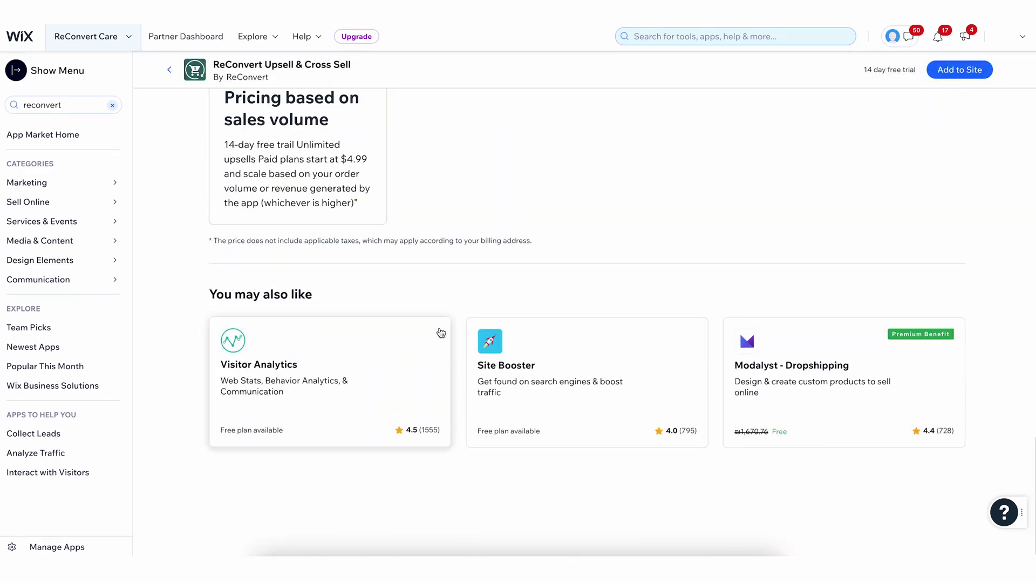
{"action": "scroll", "coordinate": [440, 331], "scroll_direction": "up", "scroll_amount": 18}
{"action": "scroll", "coordinate": [432, 405], "scroll_direction": "down", "scroll_amount": 3}
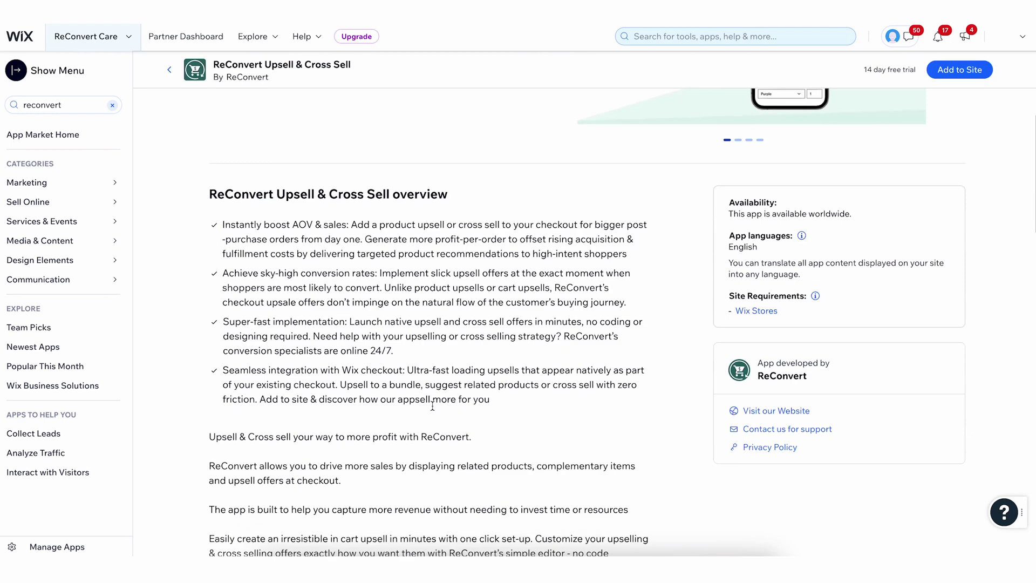
{"action": "scroll", "coordinate": [432, 405], "scroll_direction": "up", "scroll_amount": 5}
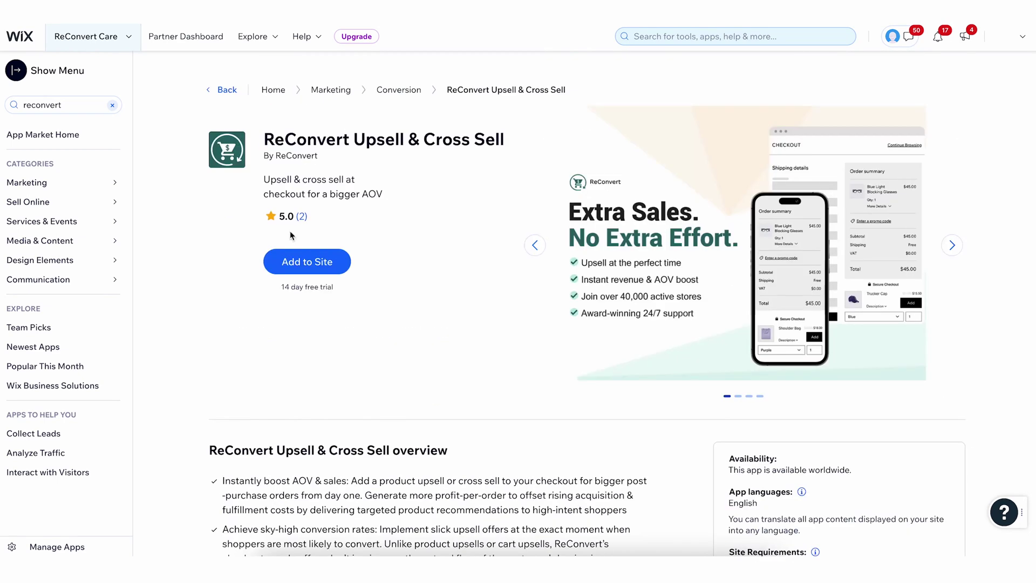
- Add ReConvert Upsell & Cross Sell to the site, accepting the third-party app terms
{"action": "left_click", "coordinate": [332, 268]}
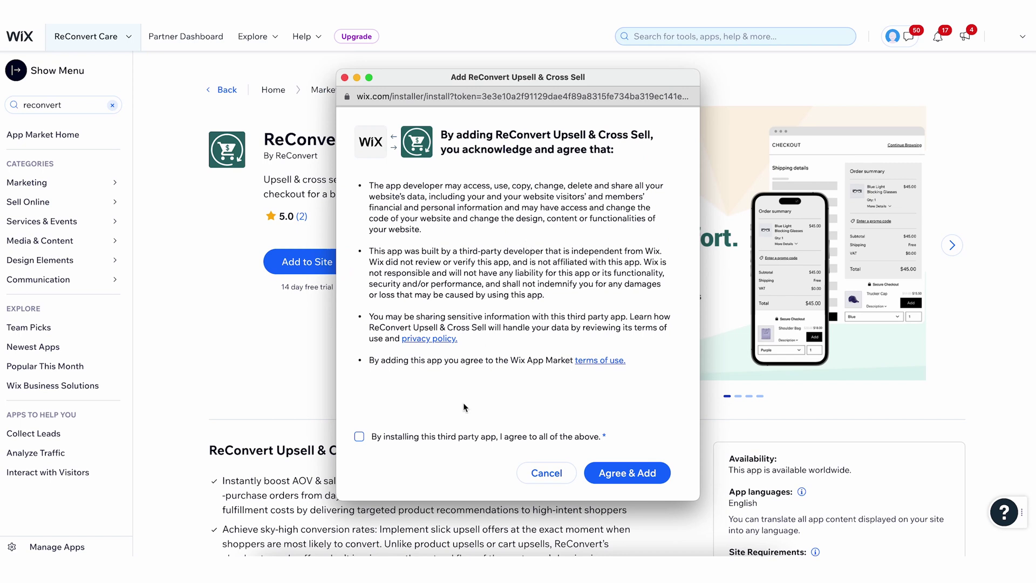
{"action": "left_click", "coordinate": [359, 437]}
{"action": "left_click", "coordinate": [624, 475]}
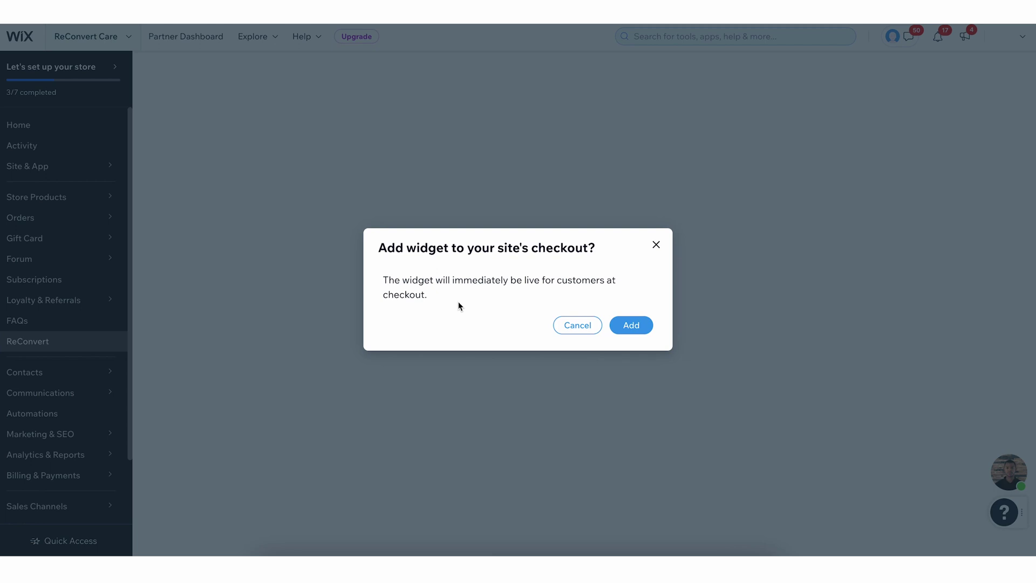
- Add the ReConvert widget to the site's checkout and submit the free-trial purchase
{"action": "left_click", "coordinate": [639, 329]}
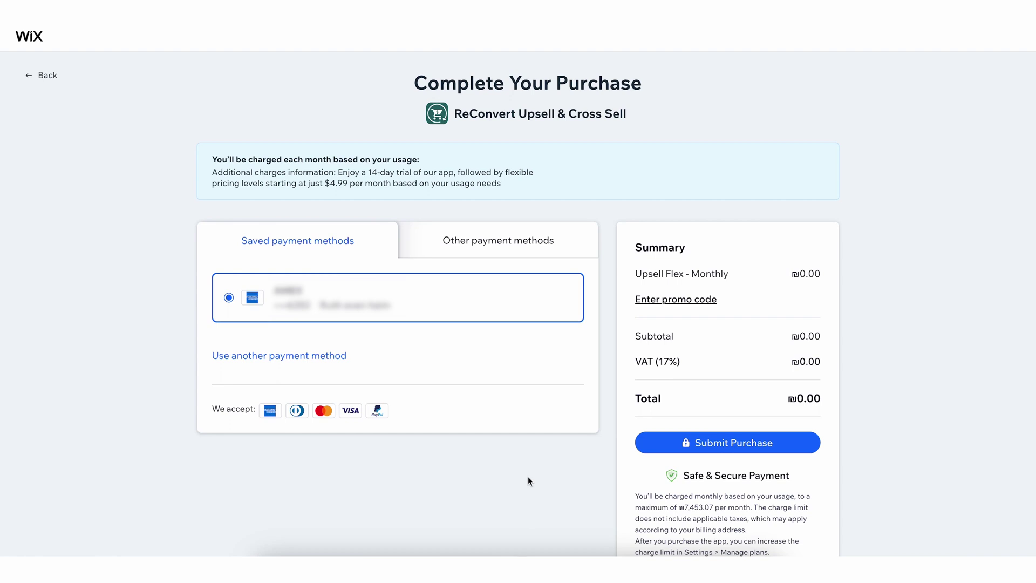
{"action": "left_click", "coordinate": [723, 449]}
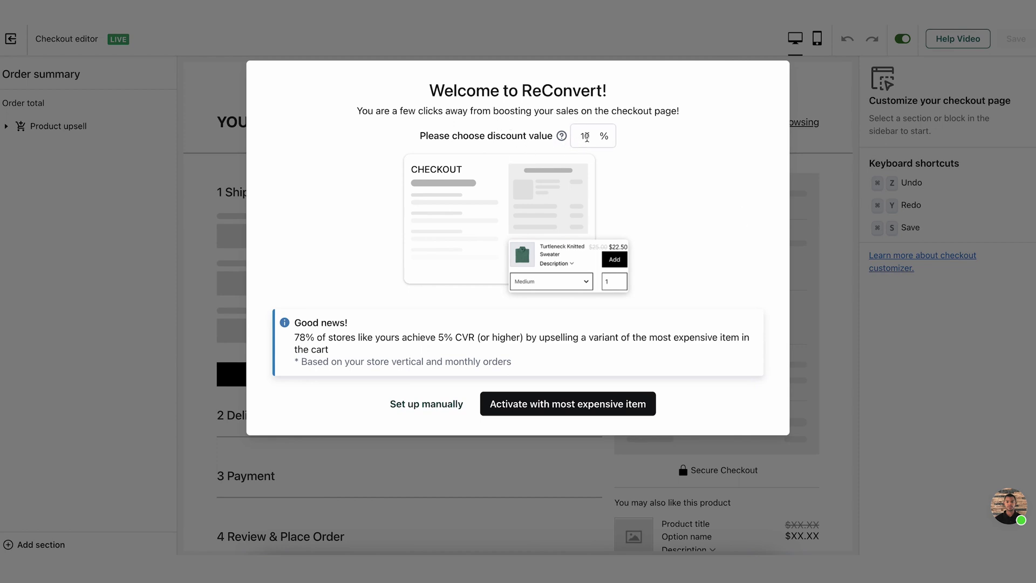
- Change the welcome setup's discount value from 10% to 15%
{"action": "left_click", "coordinate": [586, 137]}
{"action": "key", "text": "BackSpace"}
{"action": "type", "text": "0"}
{"action": "key", "text": "Tab"}
{"action": "left_click", "coordinate": [592, 136]}
{"action": "key", "text": "BackSpace"}
{"action": "type", "text": "5"}
{"action": "left_click", "coordinate": [625, 157]}
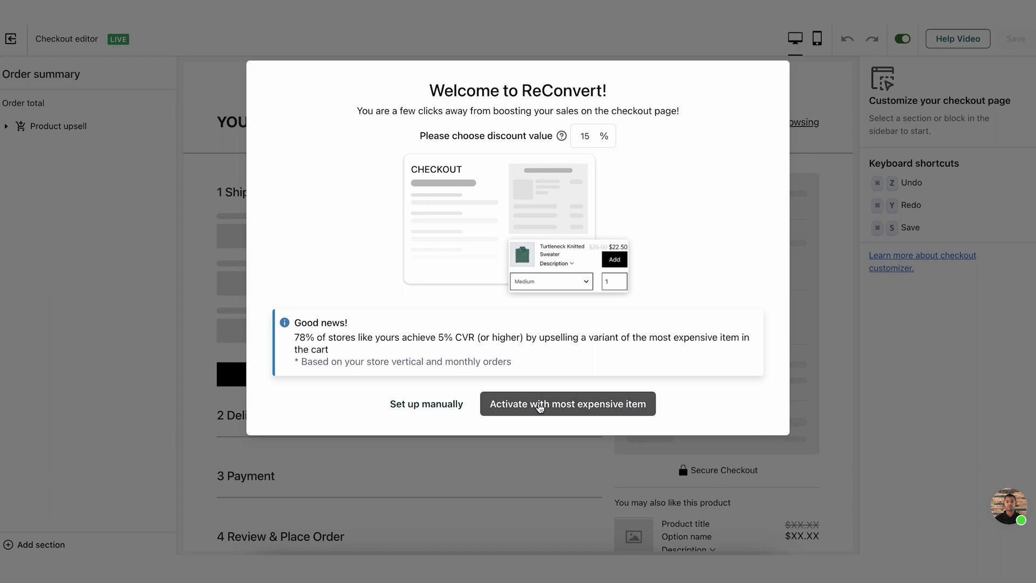
- Activate the upsell with the most expensive cart item and preview the two upsell offers in the checkout editor
{"action": "left_click", "coordinate": [536, 403]}
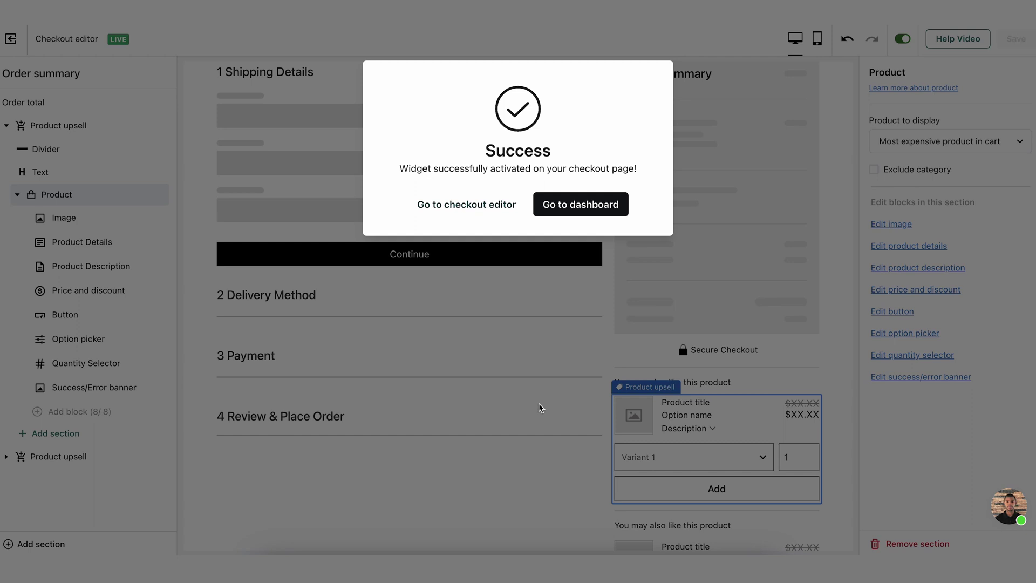
{"action": "left_click", "coordinate": [477, 208]}
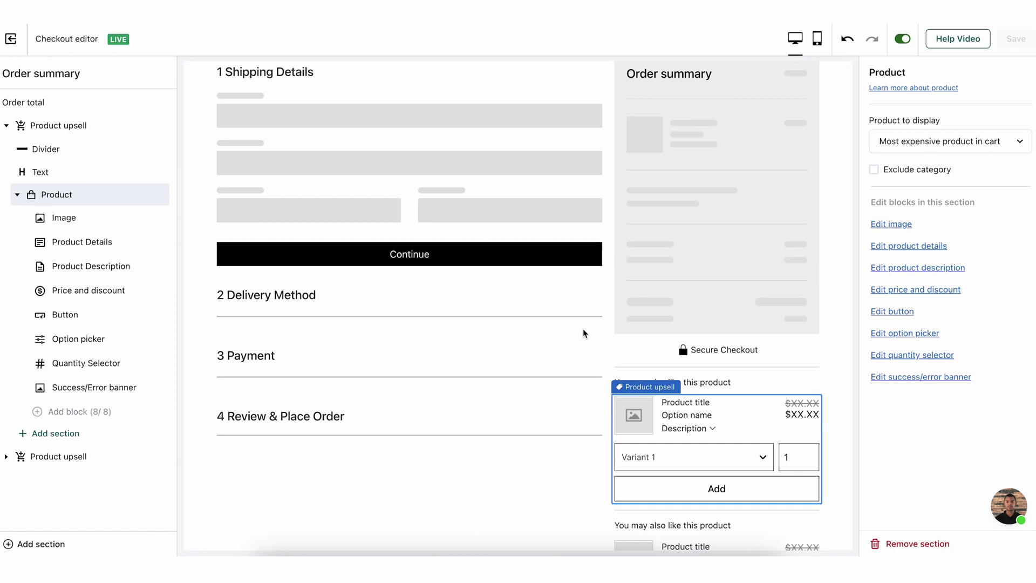
{"action": "scroll", "coordinate": [731, 430], "scroll_direction": "up", "scroll_amount": 3}
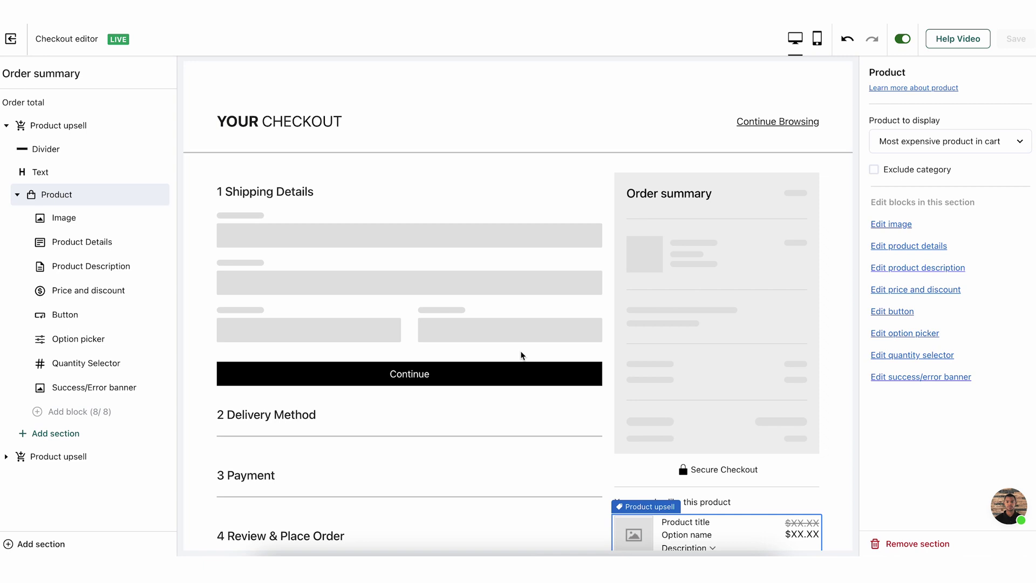
{"action": "scroll", "coordinate": [522, 355], "scroll_direction": "down", "scroll_amount": 3}
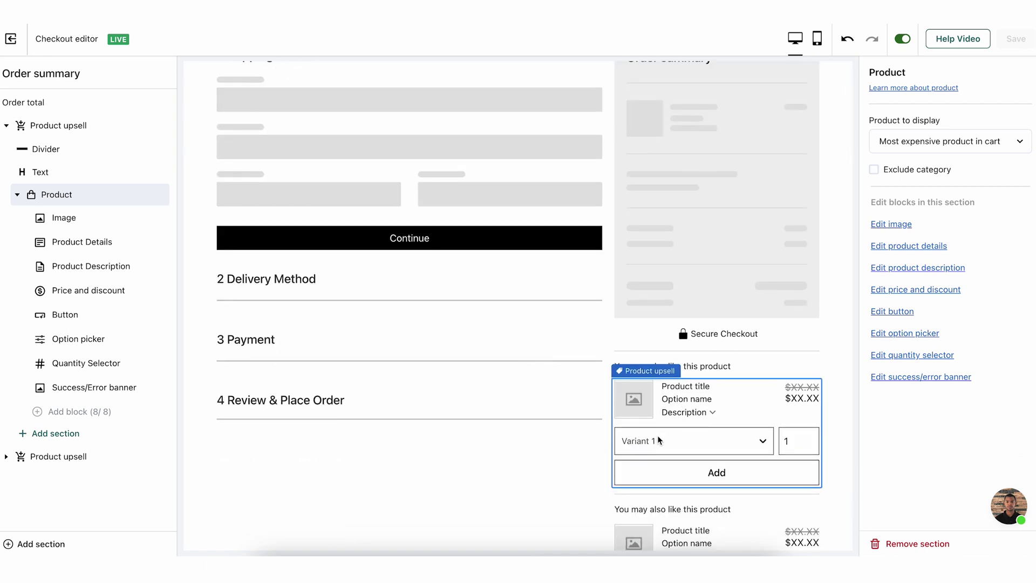
{"action": "scroll", "coordinate": [658, 440], "scroll_direction": "down", "scroll_amount": 2}
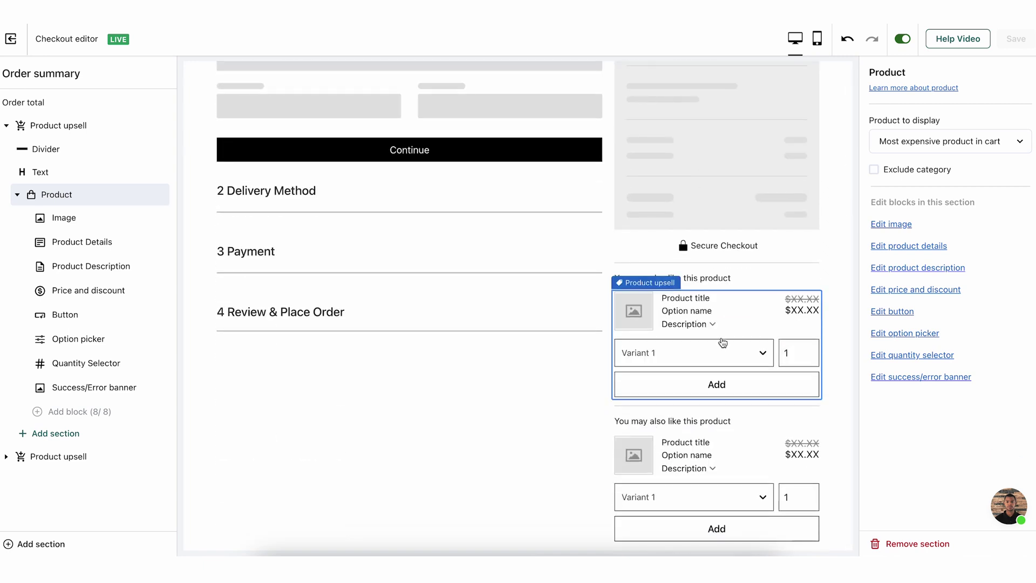
{"action": "scroll", "coordinate": [722, 342], "scroll_direction": "up", "scroll_amount": 5}
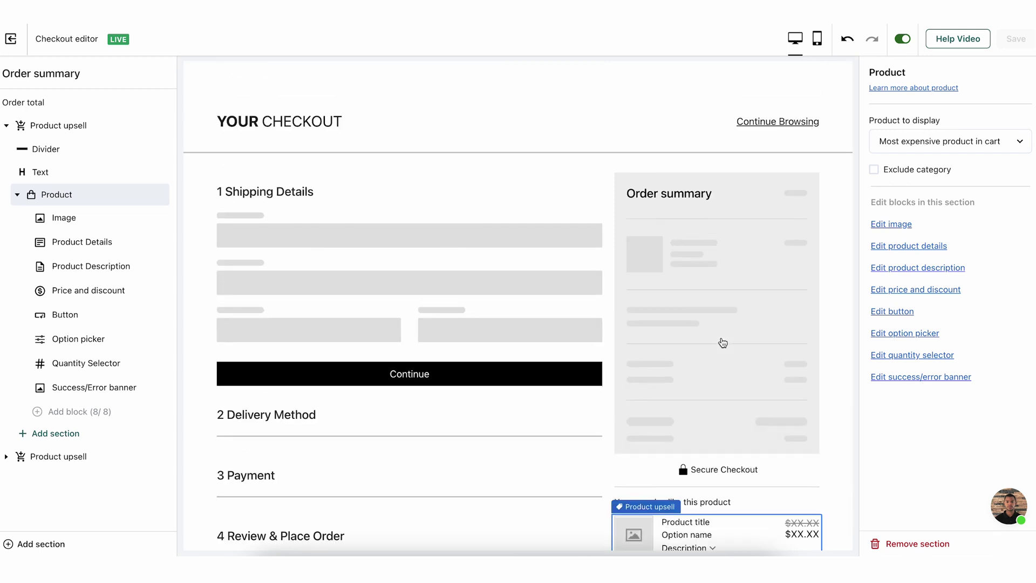
{"action": "scroll", "coordinate": [518, 338], "scroll_direction": "down", "scroll_amount": 4}
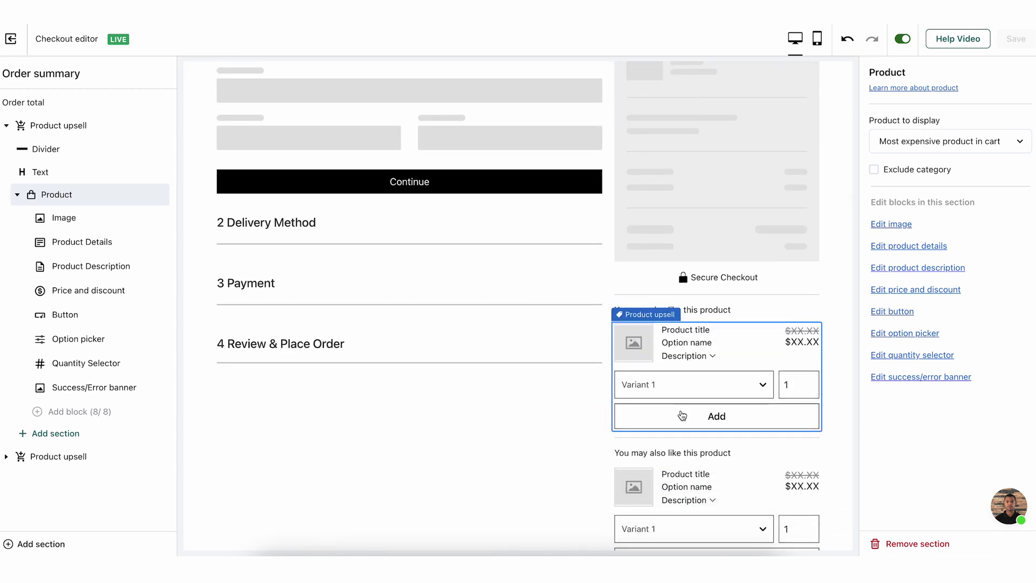
{"action": "scroll", "coordinate": [681, 415], "scroll_direction": "down", "scroll_amount": 1}
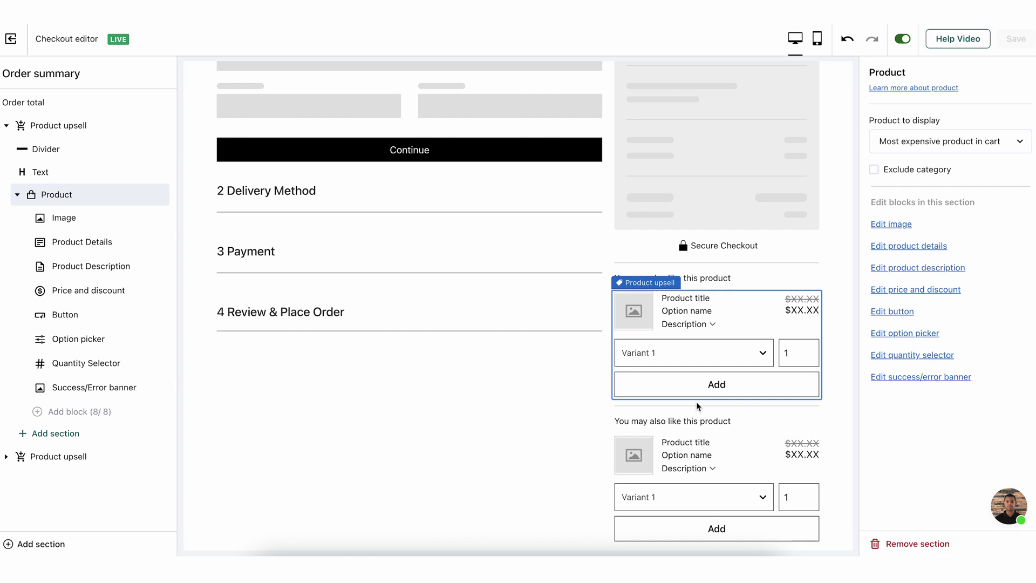
- Select the upper and lower upsell blocks and collapse and expand their block lists in the tree
{"action": "left_click", "coordinate": [669, 464]}
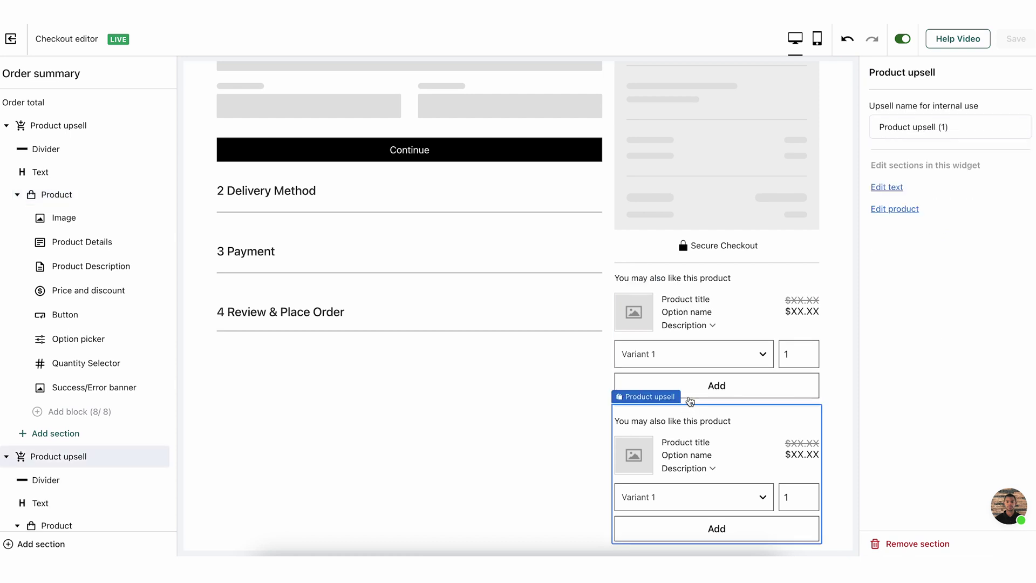
{"action": "left_click", "coordinate": [700, 323]}
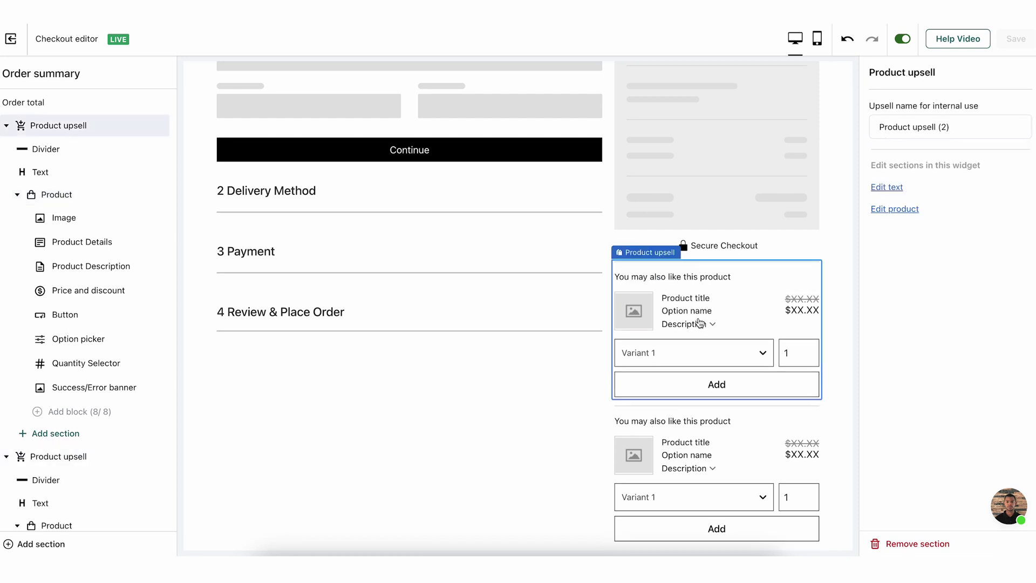
{"action": "left_click", "coordinate": [736, 468]}
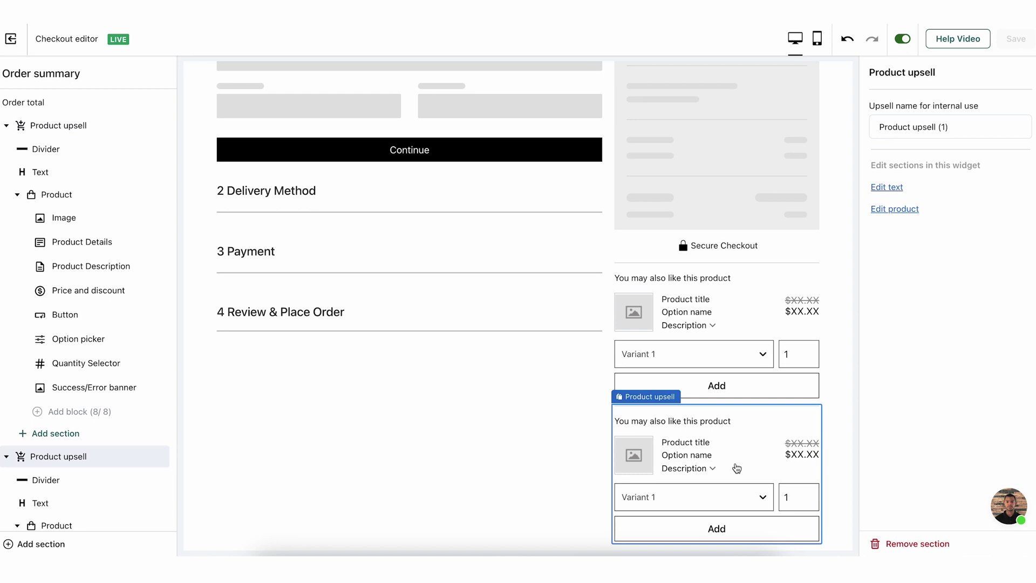
{"action": "left_click", "coordinate": [737, 330]}
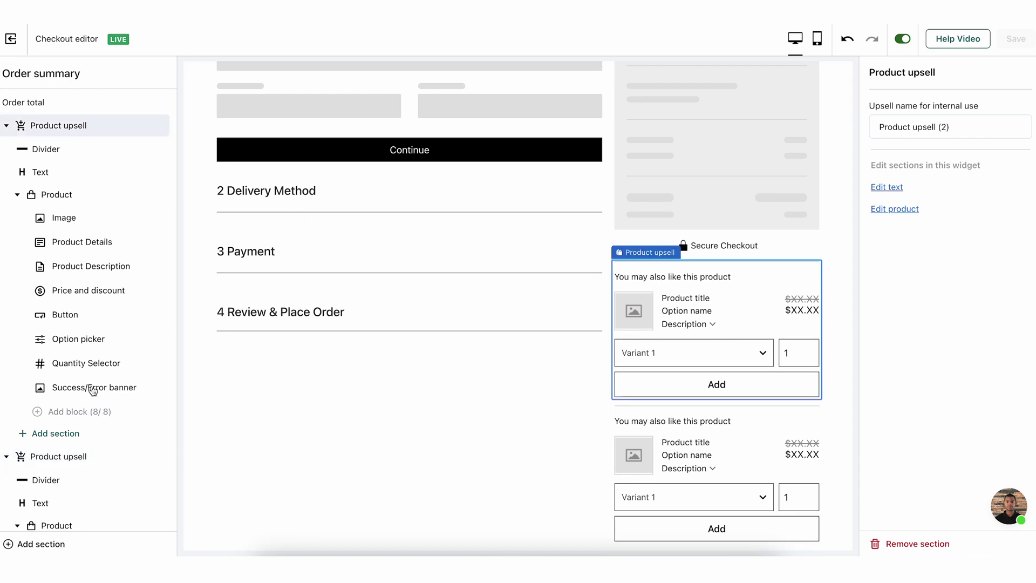
{"action": "left_click", "coordinate": [6, 125]}
{"action": "left_click", "coordinate": [7, 148]}
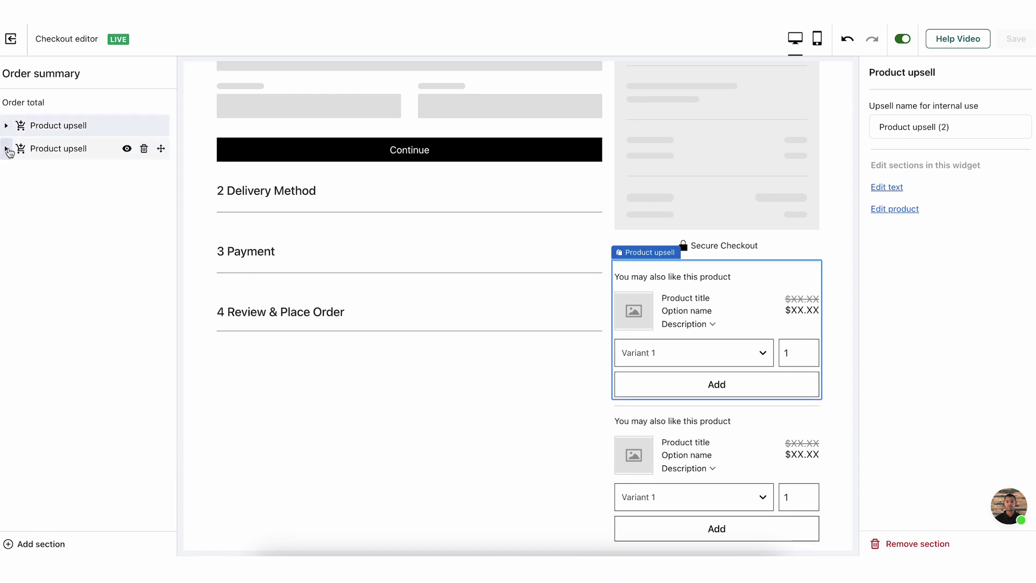
{"action": "left_click", "coordinate": [32, 148]}
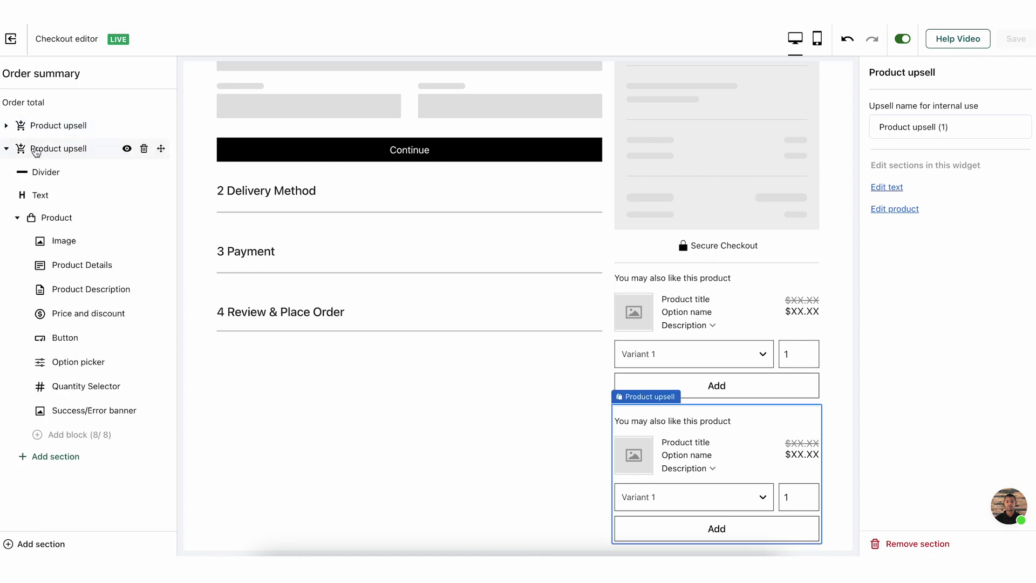
{"action": "left_click", "coordinate": [34, 130]}
{"action": "left_click", "coordinate": [6, 125]}
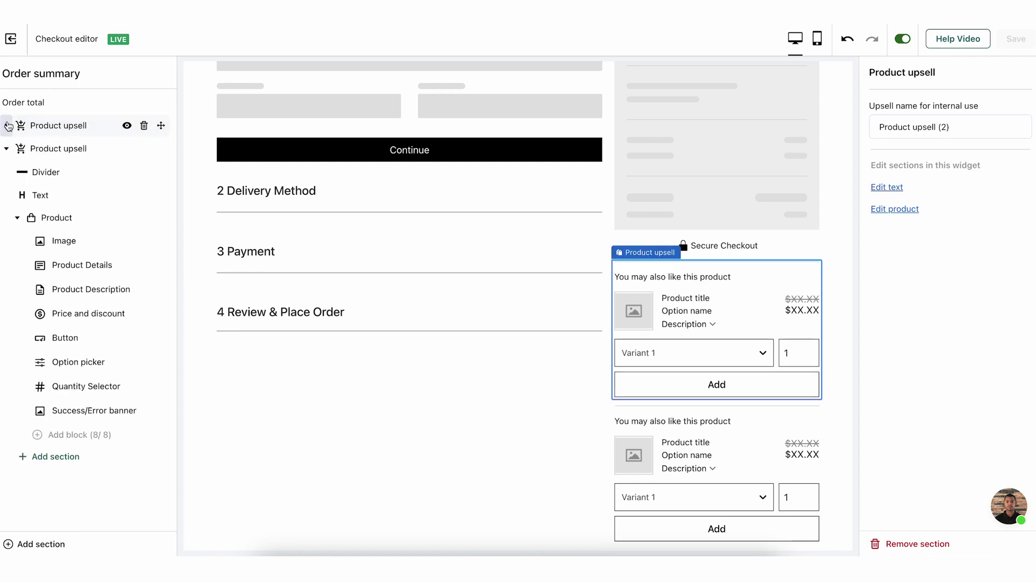
{"action": "left_click", "coordinate": [5, 148]}
{"action": "left_click", "coordinate": [81, 150]}
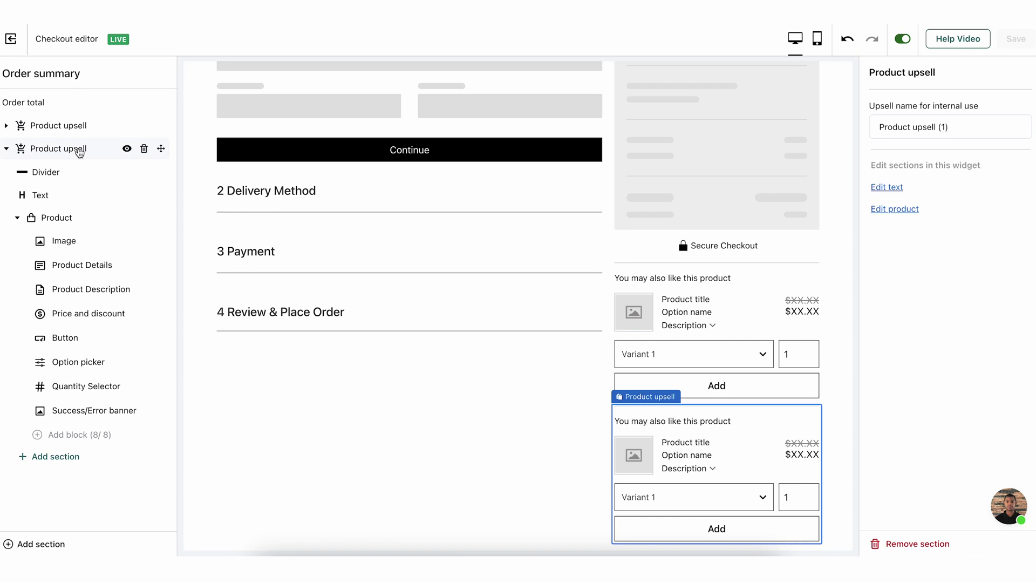
- Browse the second upsell's quantity, options, price, description and product settings, ending on its own settings
{"action": "left_click", "coordinate": [78, 387]}
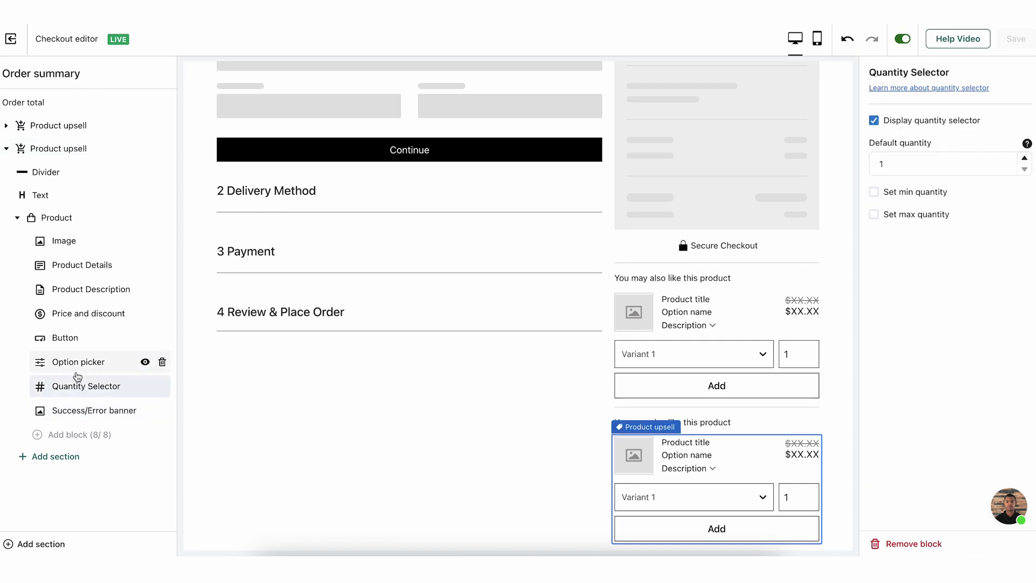
{"action": "left_click", "coordinate": [76, 362]}
{"action": "left_click", "coordinate": [65, 319]}
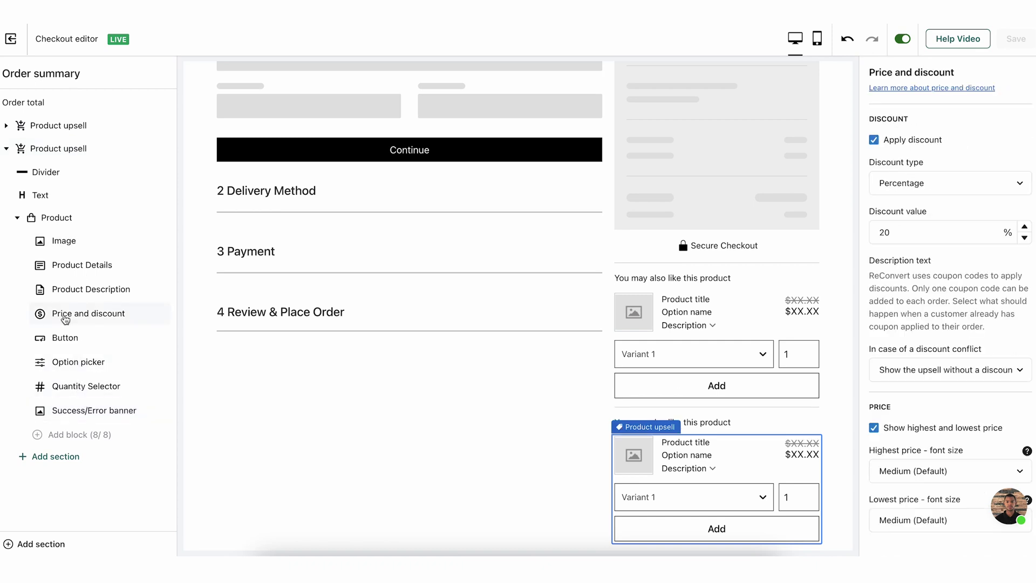
{"action": "mouse_move", "coordinate": [76, 411]}
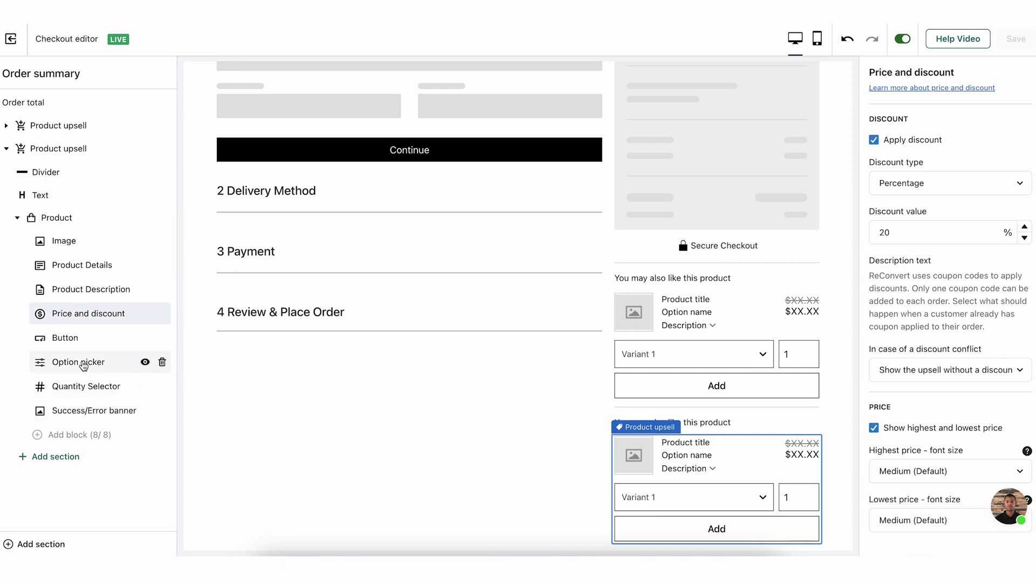
{"action": "left_click", "coordinate": [72, 289]}
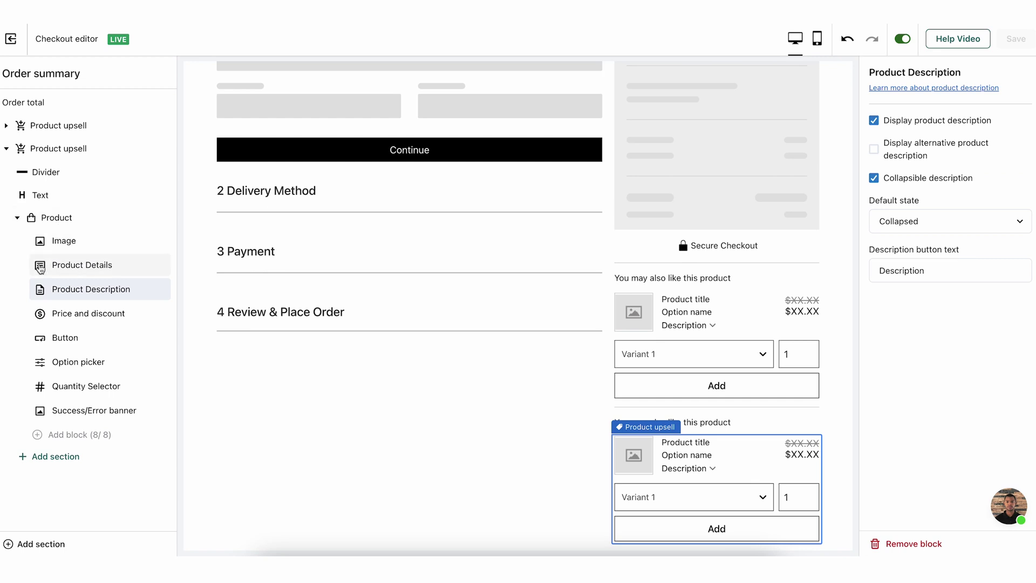
{"action": "left_click", "coordinate": [57, 217]}
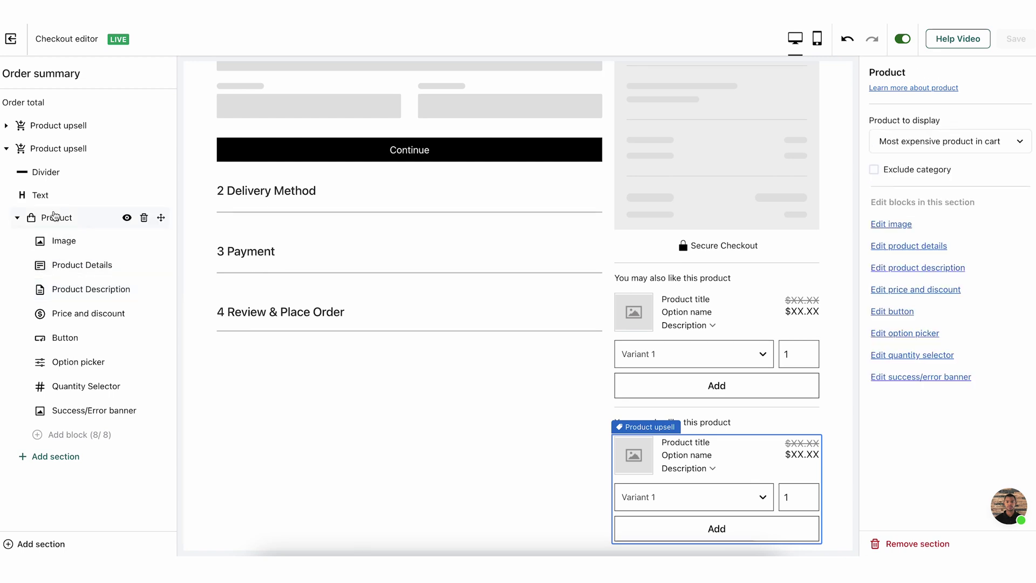
{"action": "left_click", "coordinate": [61, 149]}
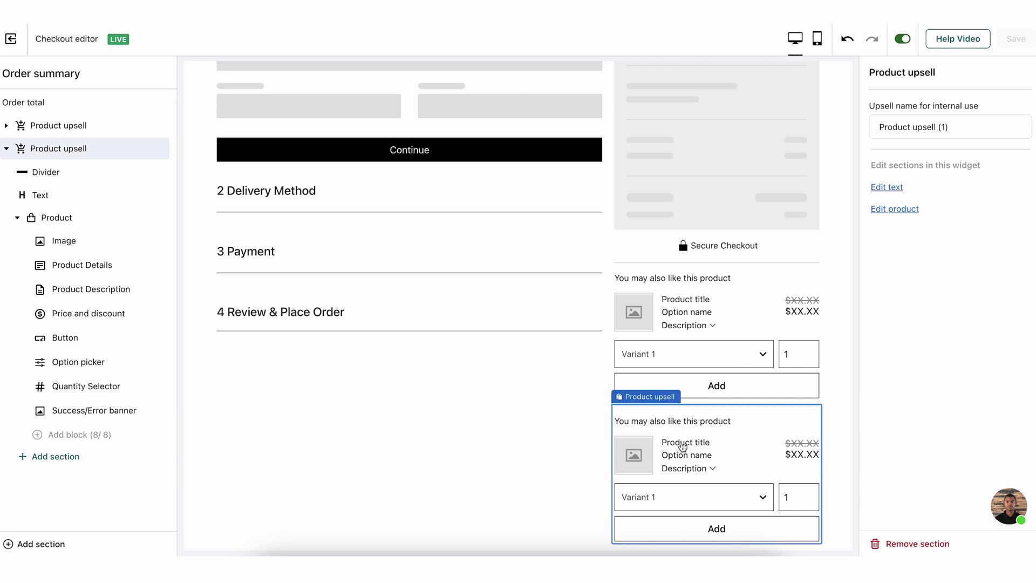
- Rename the second product upsell's internal name to 'Upsell 2' and save it
{"action": "triple_click", "coordinate": [958, 129]}
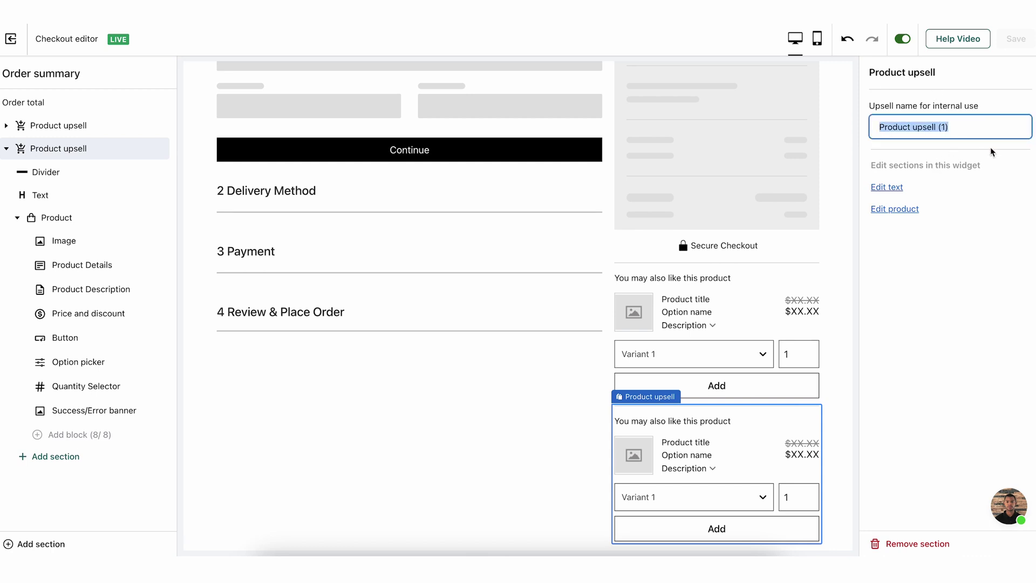
{"action": "type", "text": "Upsell 2"}
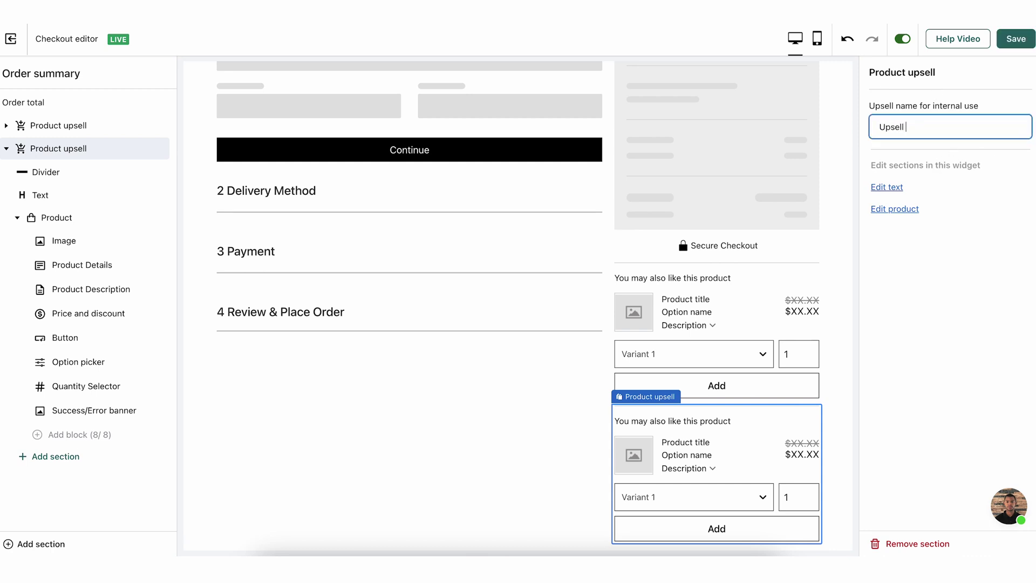
{"action": "left_click", "coordinate": [920, 341]}
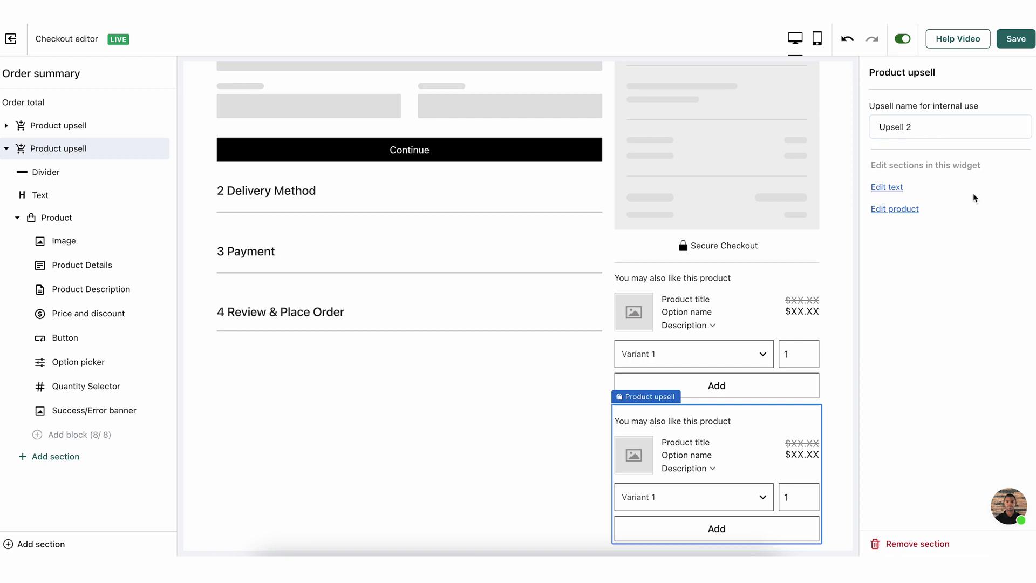
{"action": "left_click", "coordinate": [913, 127]}
{"action": "left_click_drag", "start_coordinate": [913, 126], "coordinate": [858, 130]}
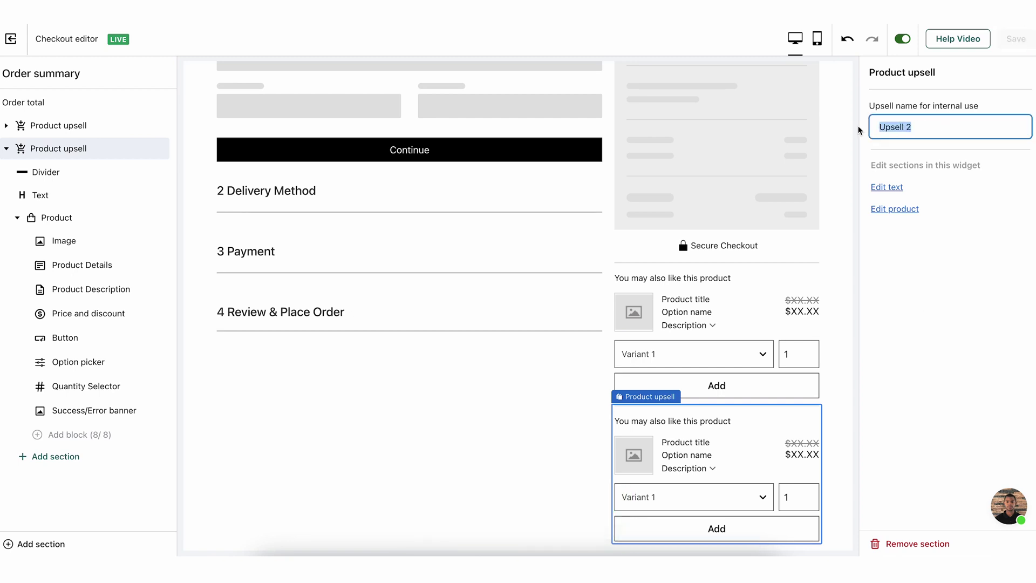
{"action": "left_click", "coordinate": [937, 131]}
- Review the second upsell's Product to display choices, leaving it on the most expensive cart product
{"action": "left_click", "coordinate": [48, 218]}
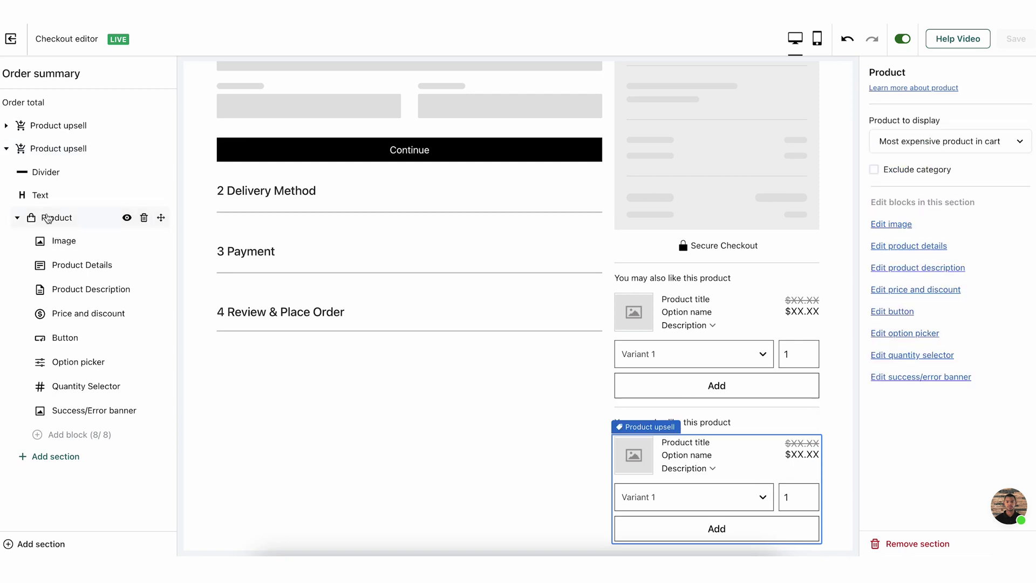
{"action": "left_click", "coordinate": [927, 126]}
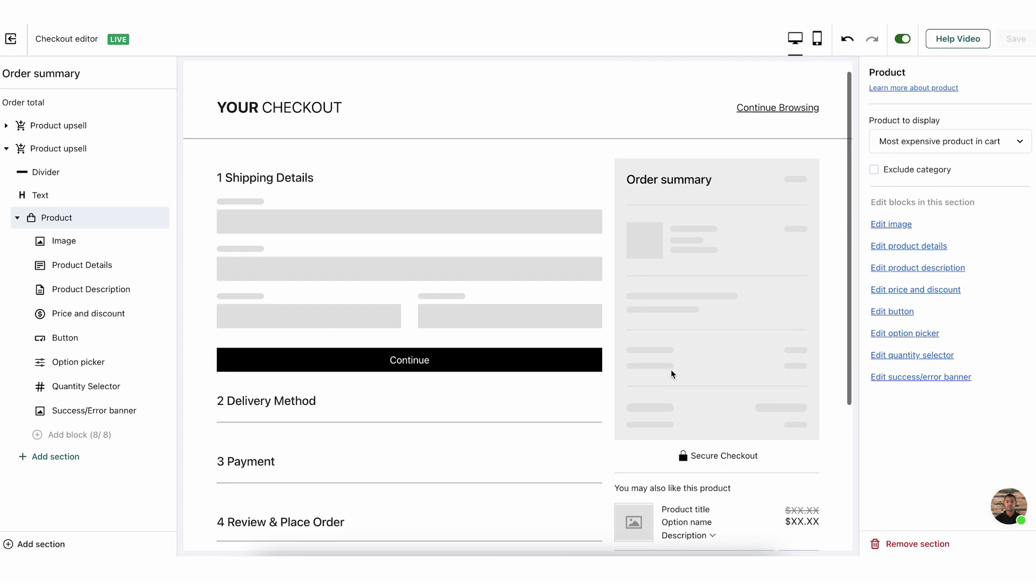
{"action": "left_click", "coordinate": [1022, 142]}
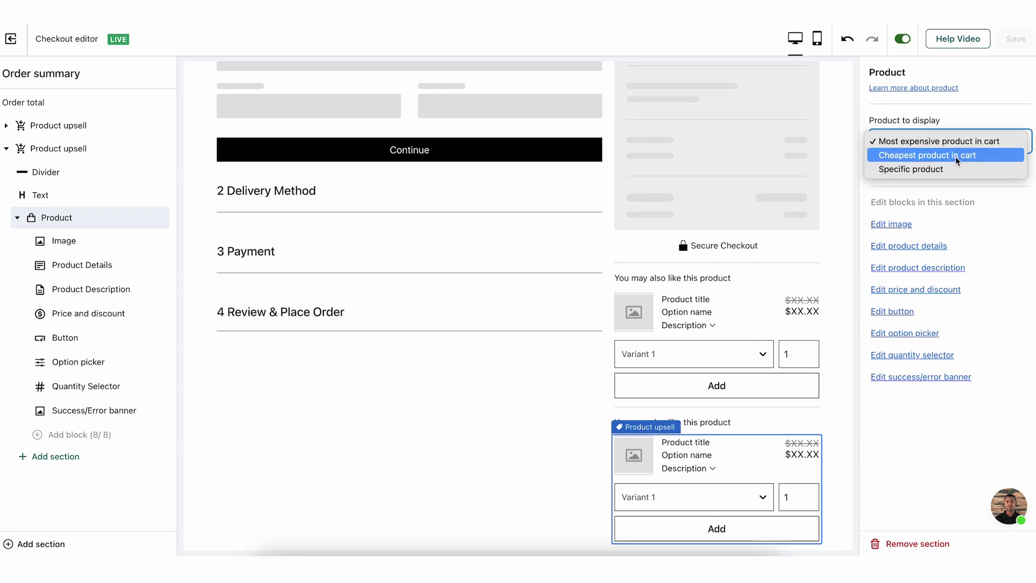
{"action": "left_click", "coordinate": [981, 118]}
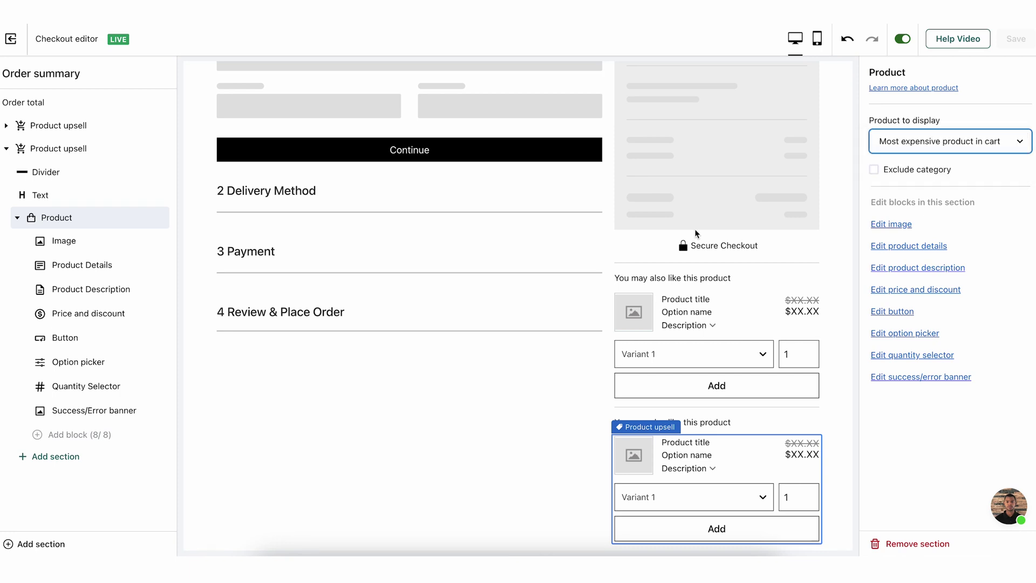
{"action": "scroll", "coordinate": [702, 243], "scroll_direction": "up", "scroll_amount": 5}
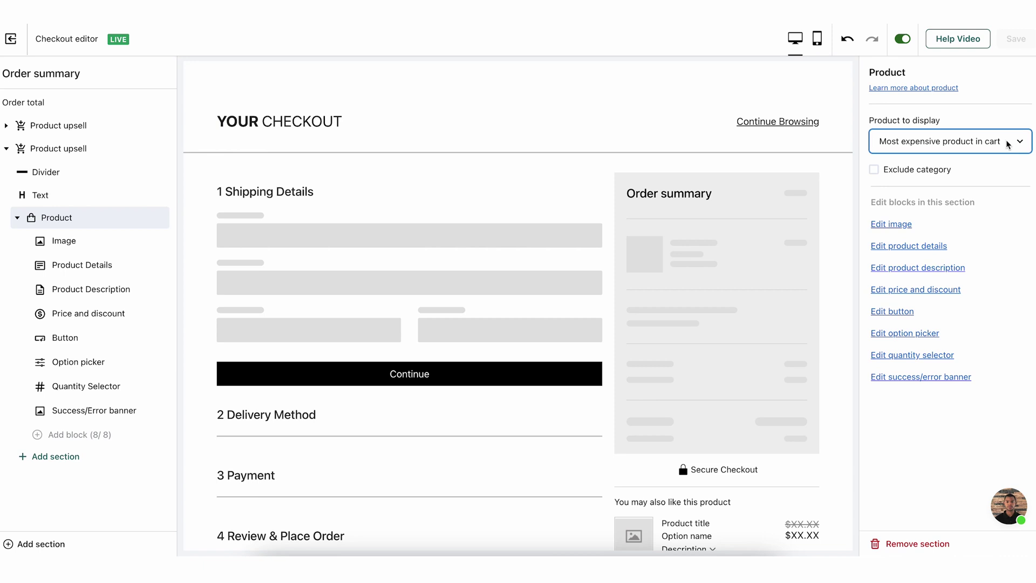
{"action": "scroll", "coordinate": [743, 370], "scroll_direction": "down", "scroll_amount": 4}
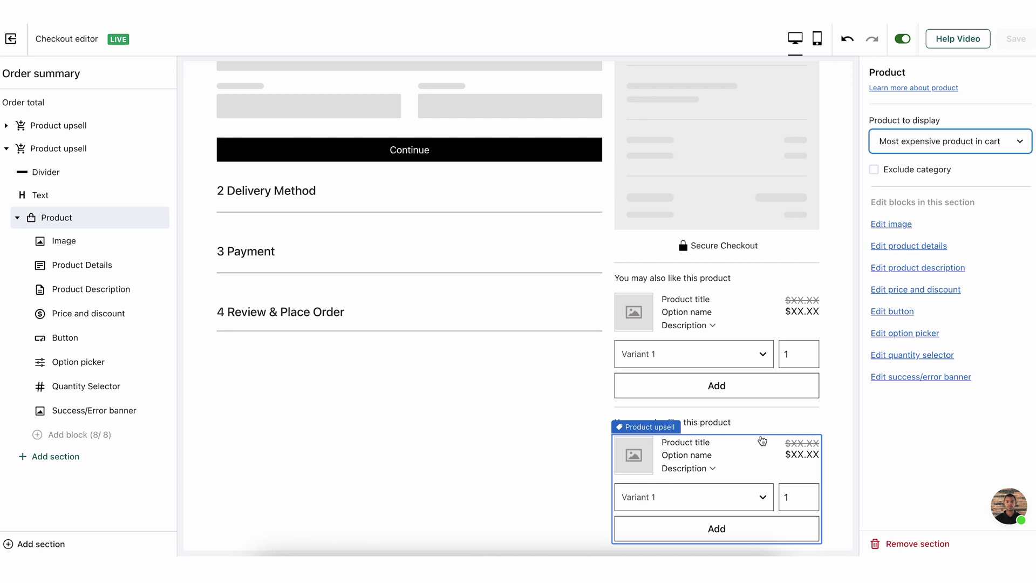
- Set the second upsell to feature the specific product Retro Chair
{"action": "left_click", "coordinate": [934, 147]}
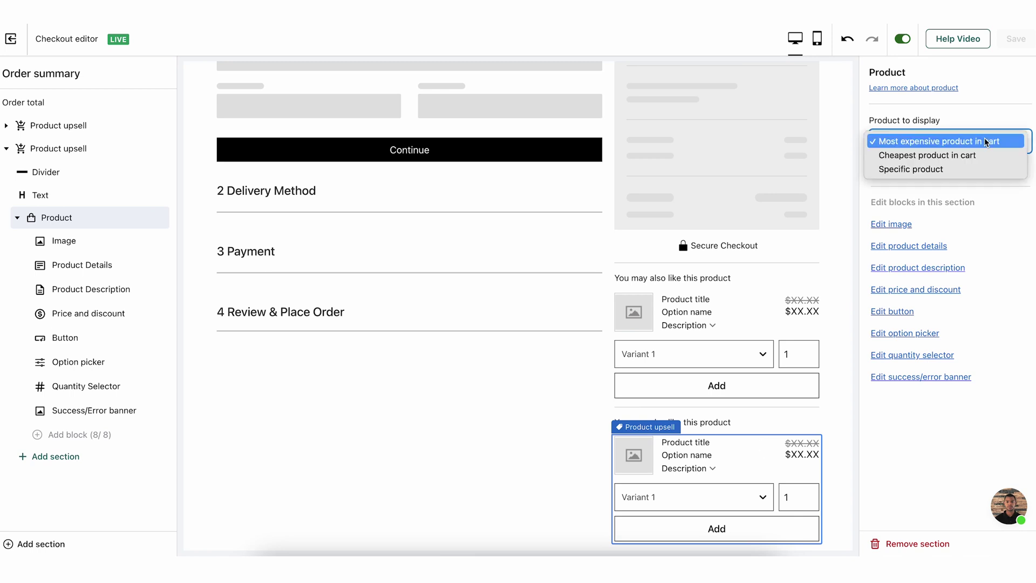
{"action": "left_click", "coordinate": [923, 169]}
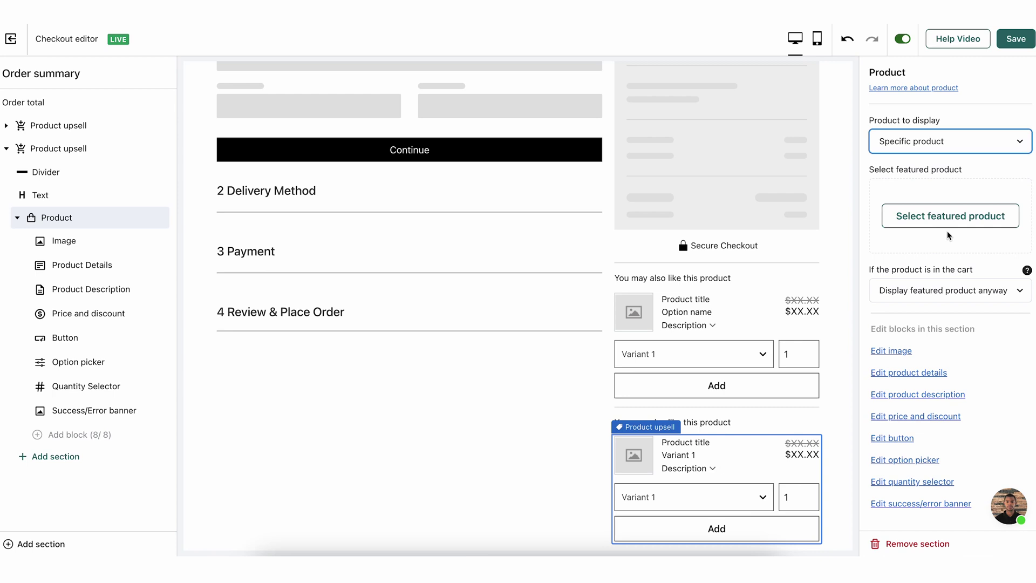
{"action": "left_click", "coordinate": [954, 217]}
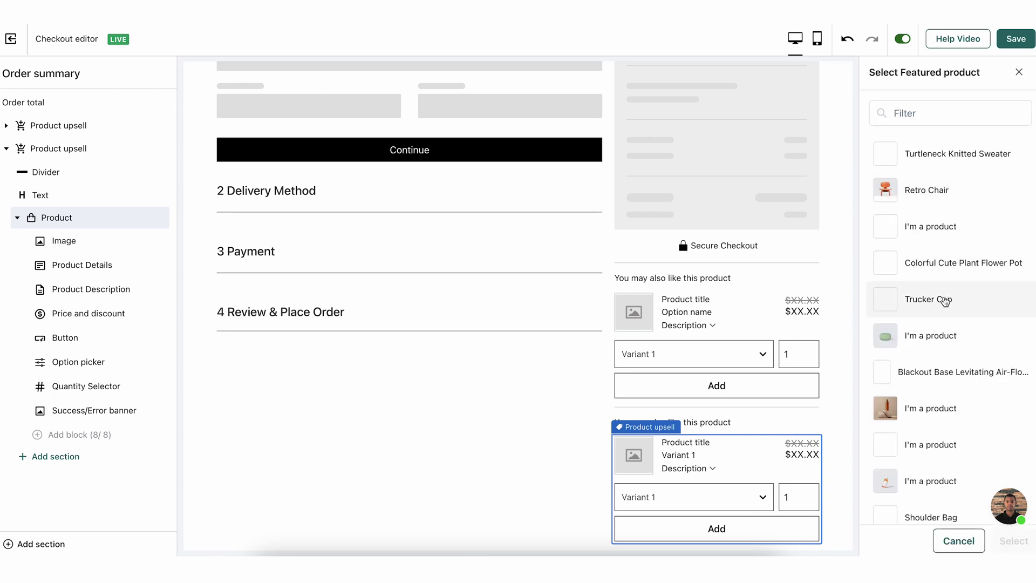
{"action": "left_click", "coordinate": [939, 192]}
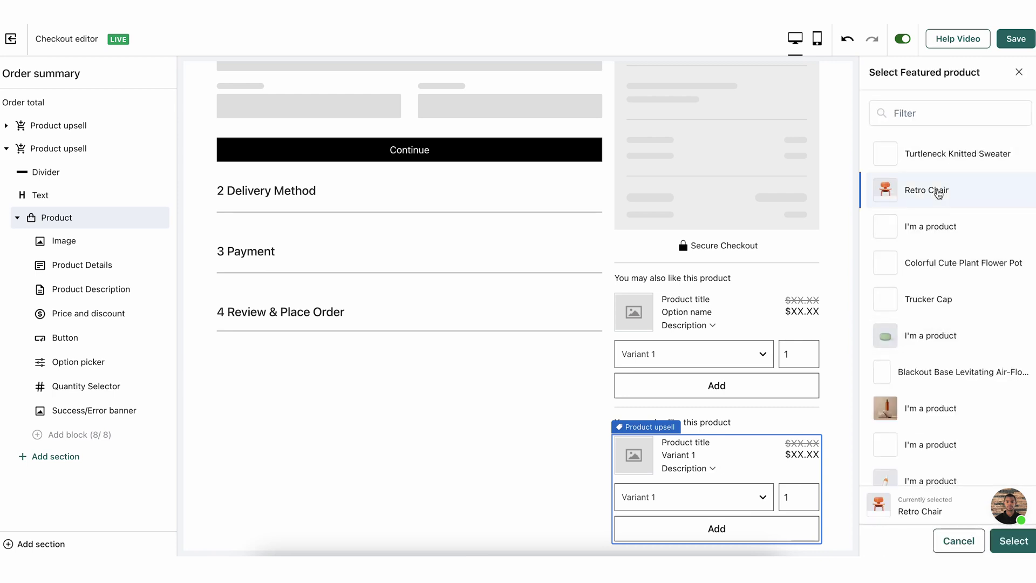
{"action": "left_click", "coordinate": [1025, 540]}
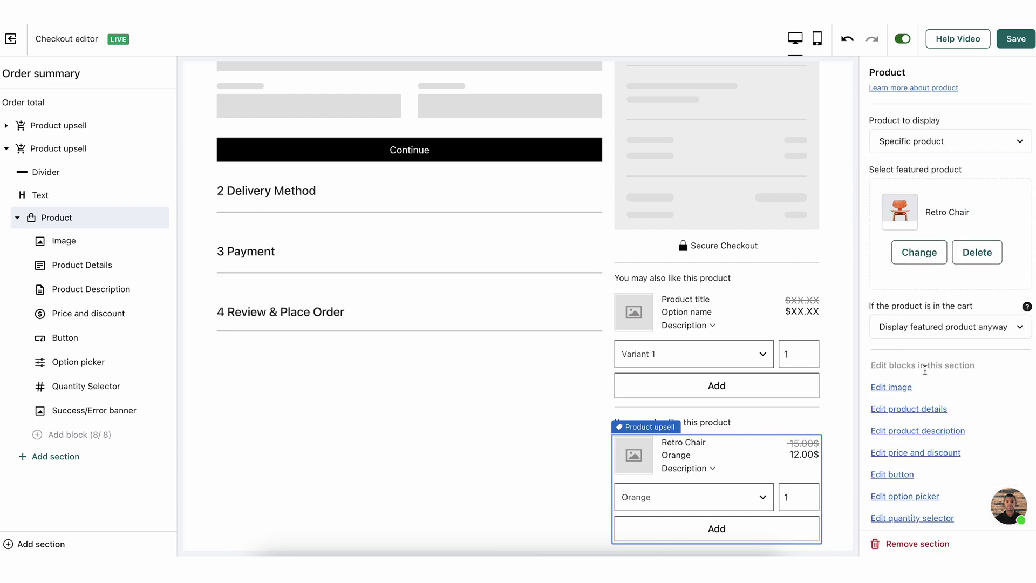
- Keep displaying the featured product even if already in cart, and save the upsell
{"action": "scroll", "coordinate": [924, 369], "scroll_direction": "down", "scroll_amount": 1}
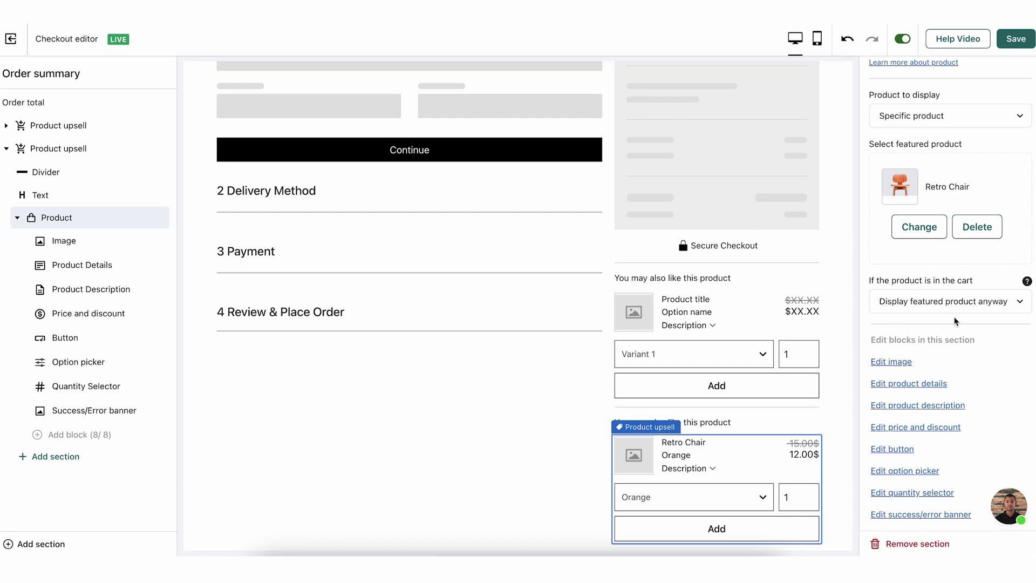
{"action": "left_click", "coordinate": [954, 301]}
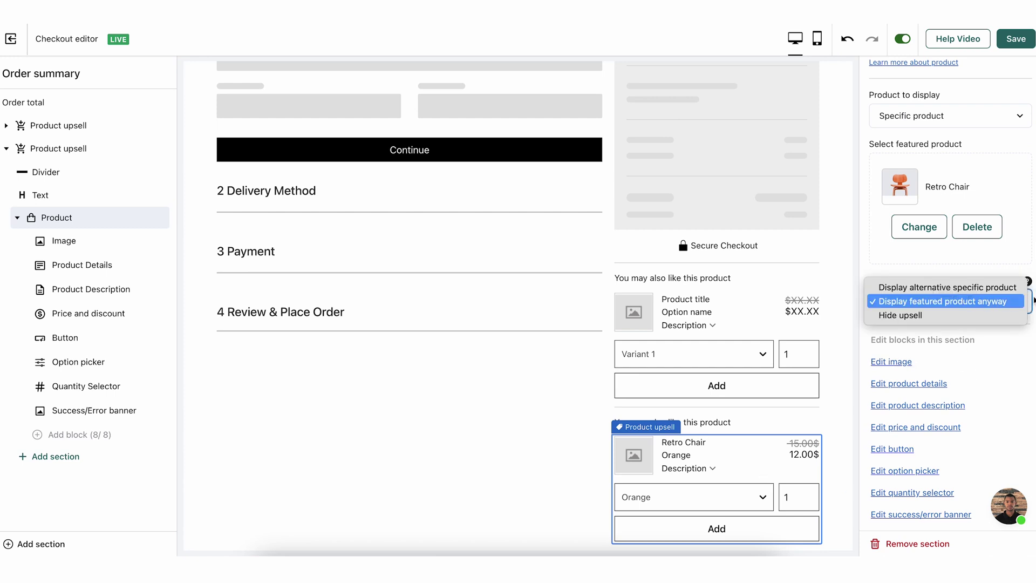
{"action": "left_click", "coordinate": [901, 305]}
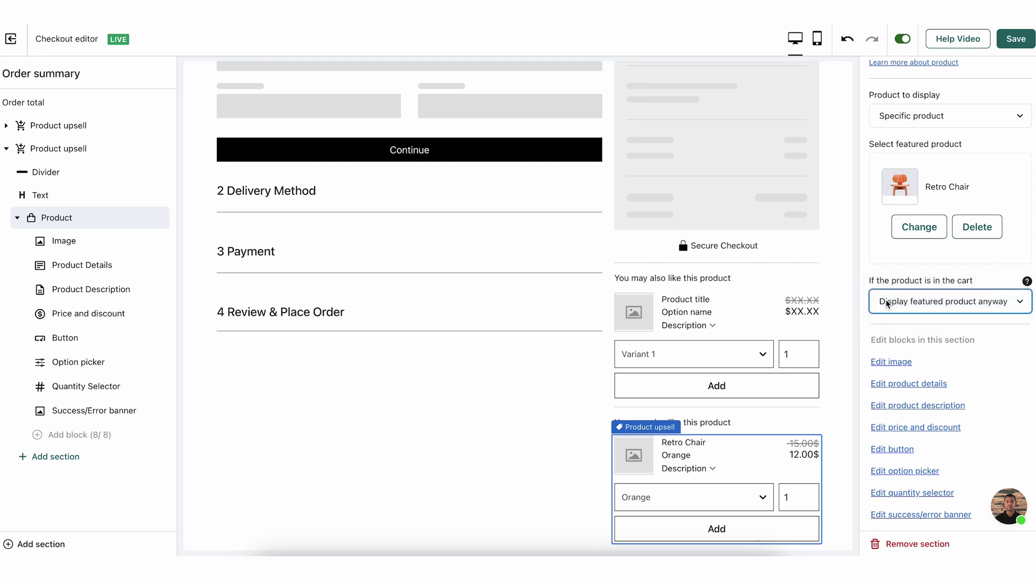
{"action": "left_click", "coordinate": [1018, 41]}
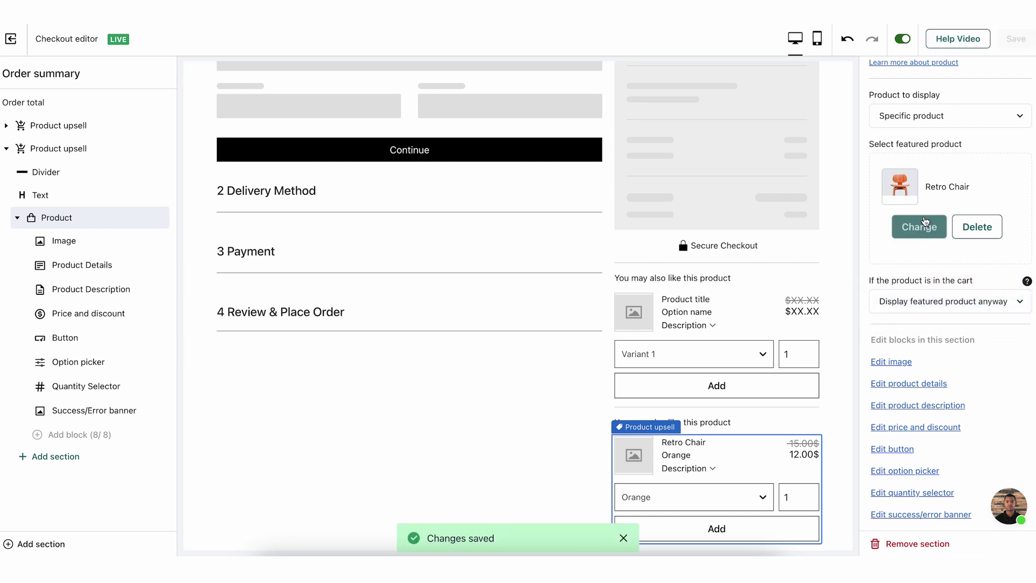
{"action": "scroll", "coordinate": [917, 227], "scroll_direction": "up", "scroll_amount": 1}
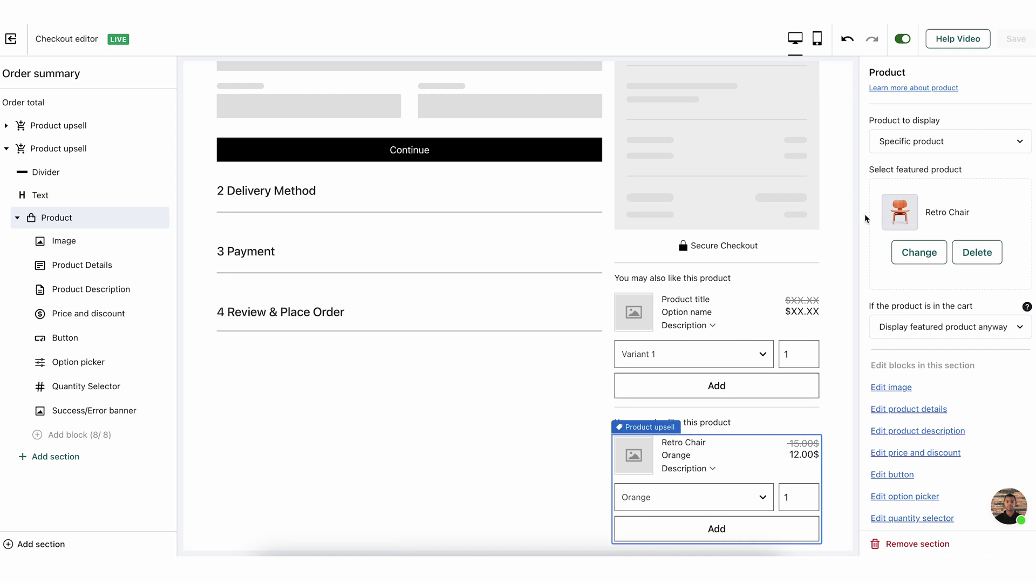
- Expand the Retro Chair upsell's description in the preview, toggling it closed and open again
{"action": "left_click", "coordinate": [712, 468]}
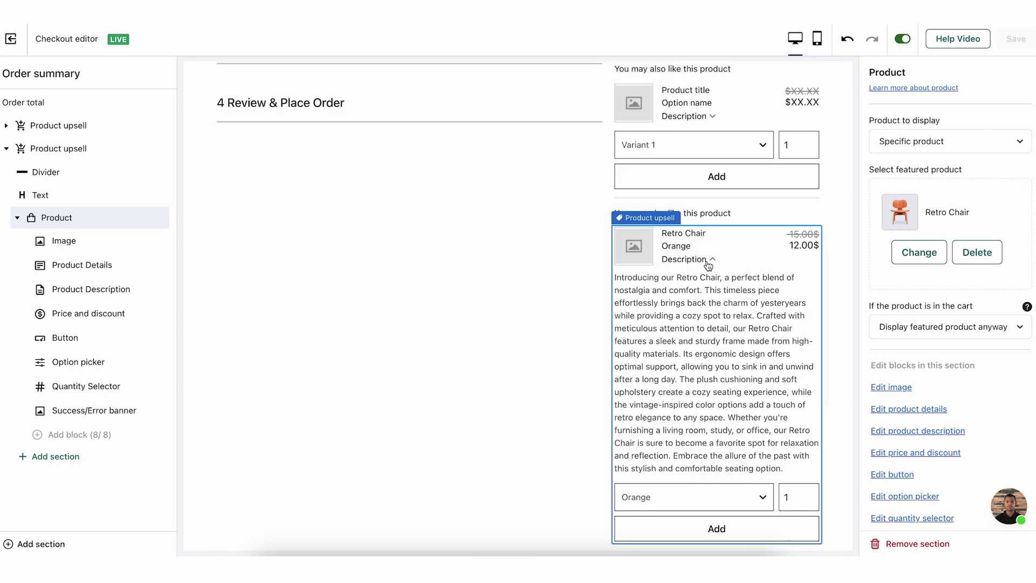
{"action": "left_click", "coordinate": [710, 263]}
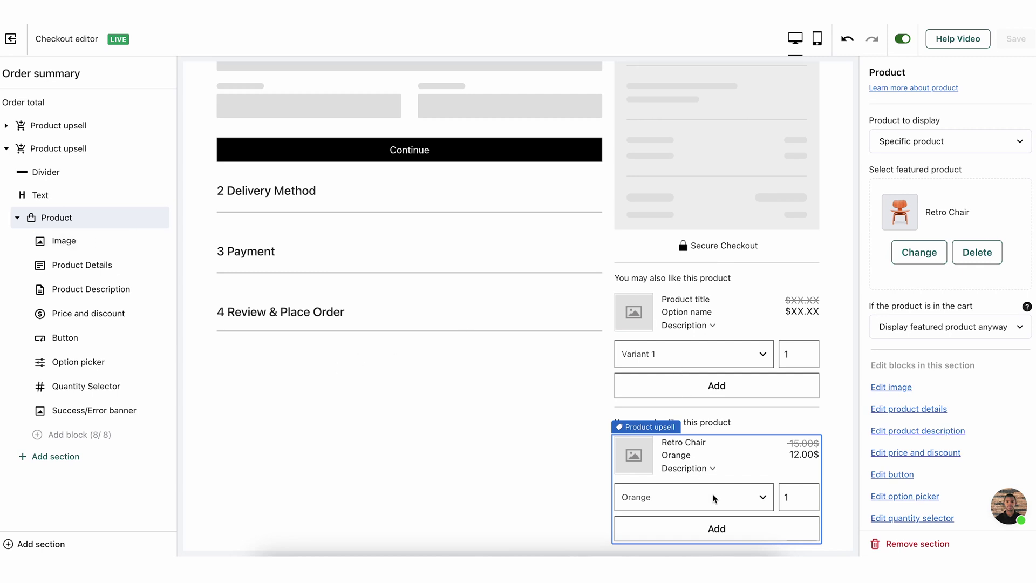
{"action": "left_click", "coordinate": [710, 469]}
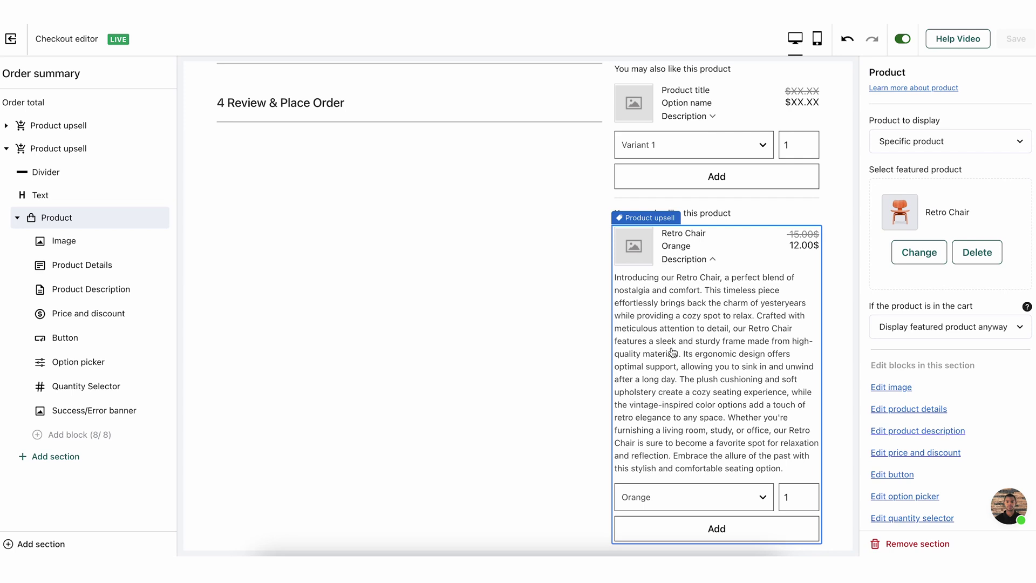
{"action": "mouse_move", "coordinate": [121, 222]}
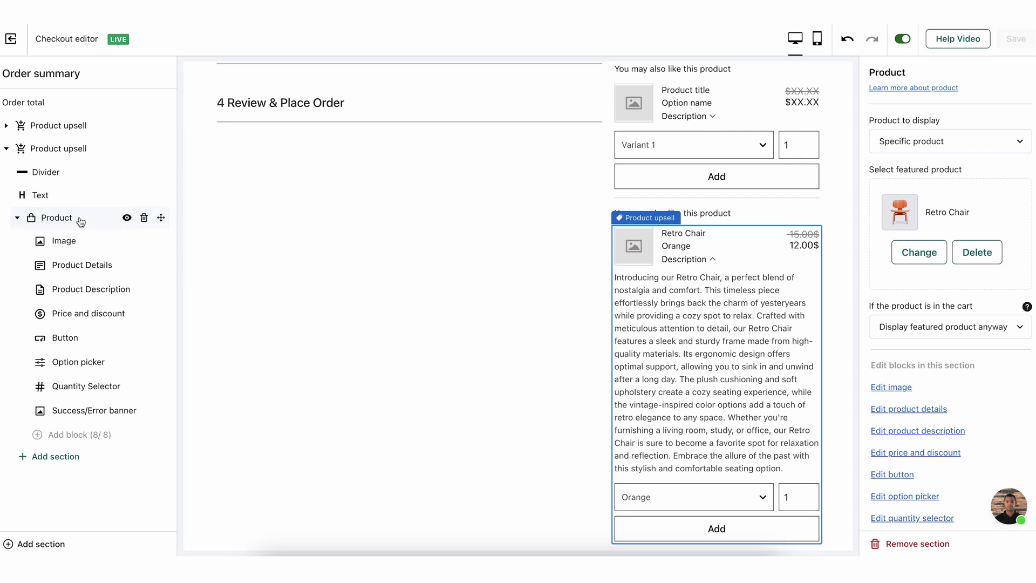
- Give the Retro Chair upsell the alternative description 'This is a wonderful chair!'
{"action": "left_click", "coordinate": [74, 296]}
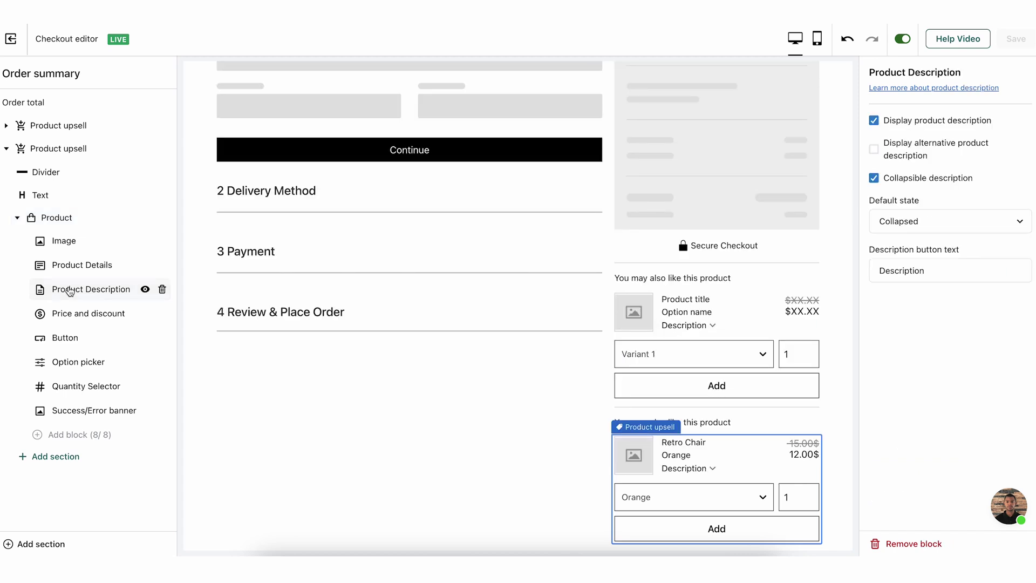
{"action": "left_click", "coordinate": [874, 121]}
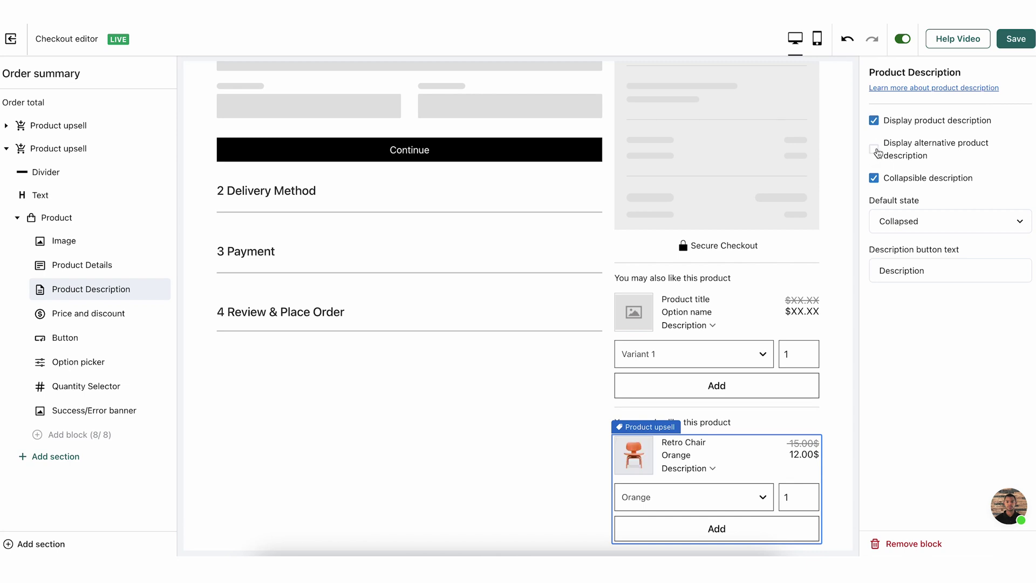
{"action": "left_click", "coordinate": [874, 149]}
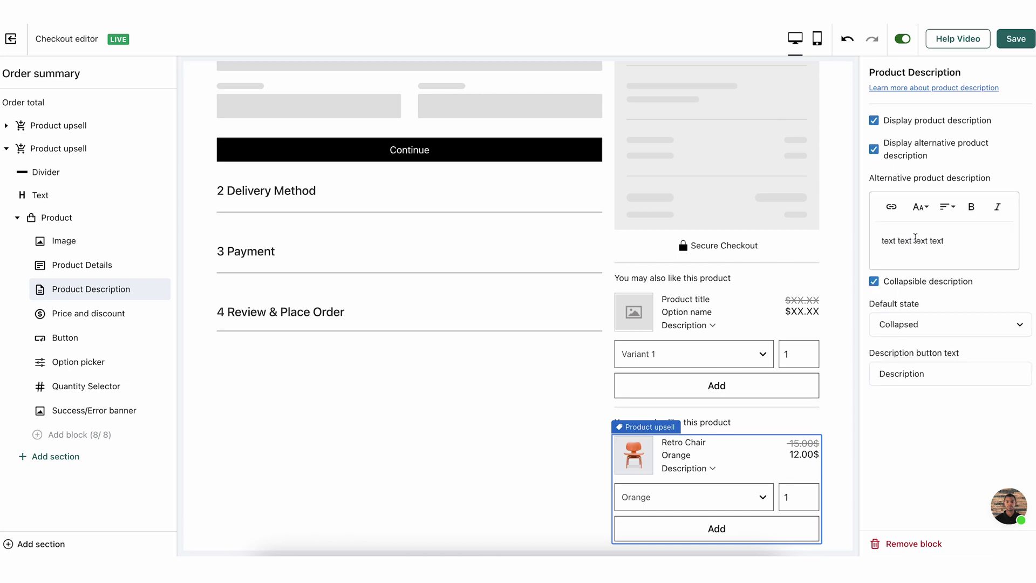
{"action": "triple_click", "coordinate": [915, 239]}
{"action": "type", "text": "This is a wonderful chair!"}
- Set the description's default state to Collapsed, keep the button text 'Description', and save
{"action": "left_click", "coordinate": [1004, 336]}
{"action": "left_click", "coordinate": [914, 338]}
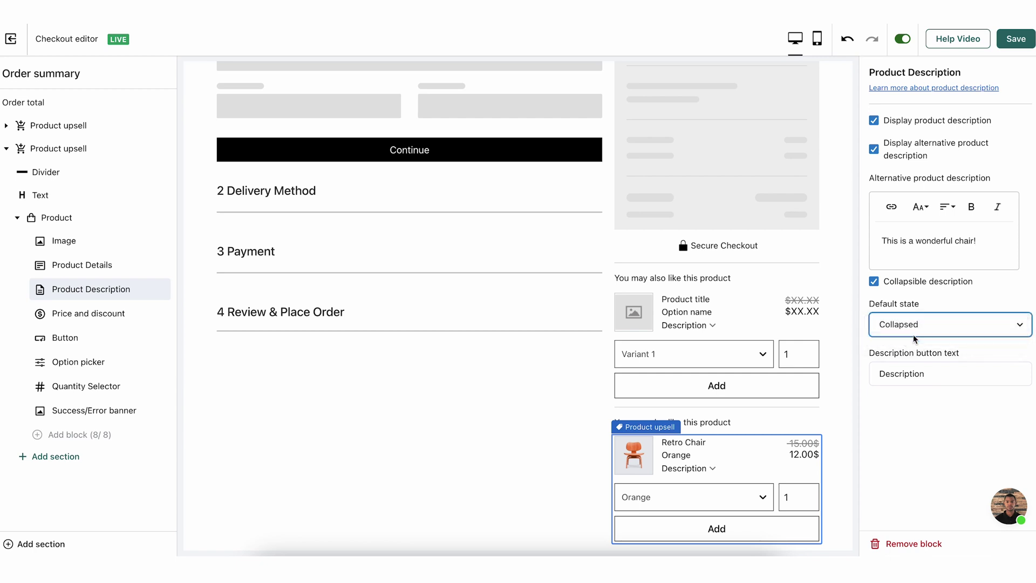
{"action": "left_click", "coordinate": [932, 331]}
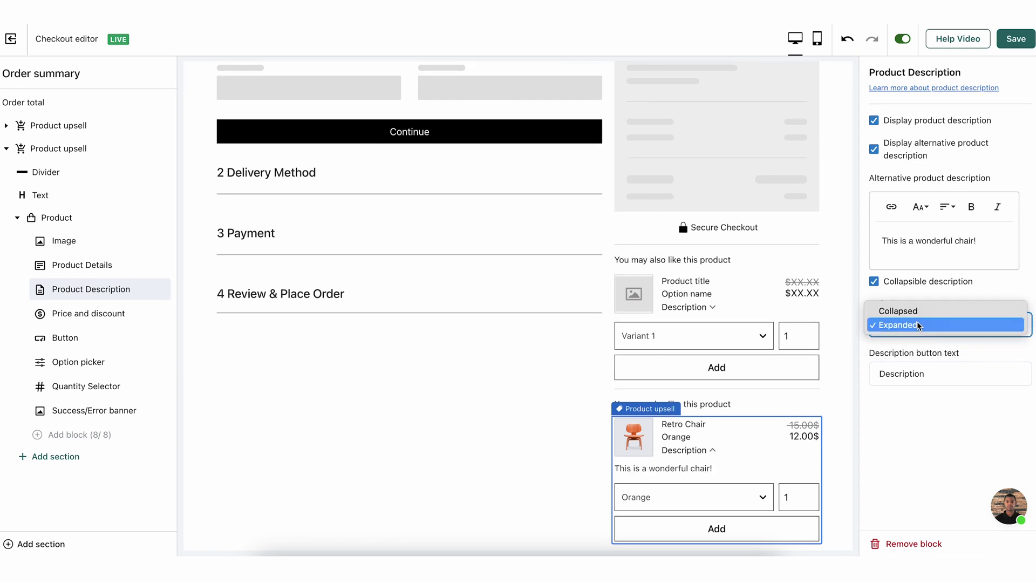
{"action": "left_click", "coordinate": [917, 308]}
{"action": "double_click", "coordinate": [924, 374]}
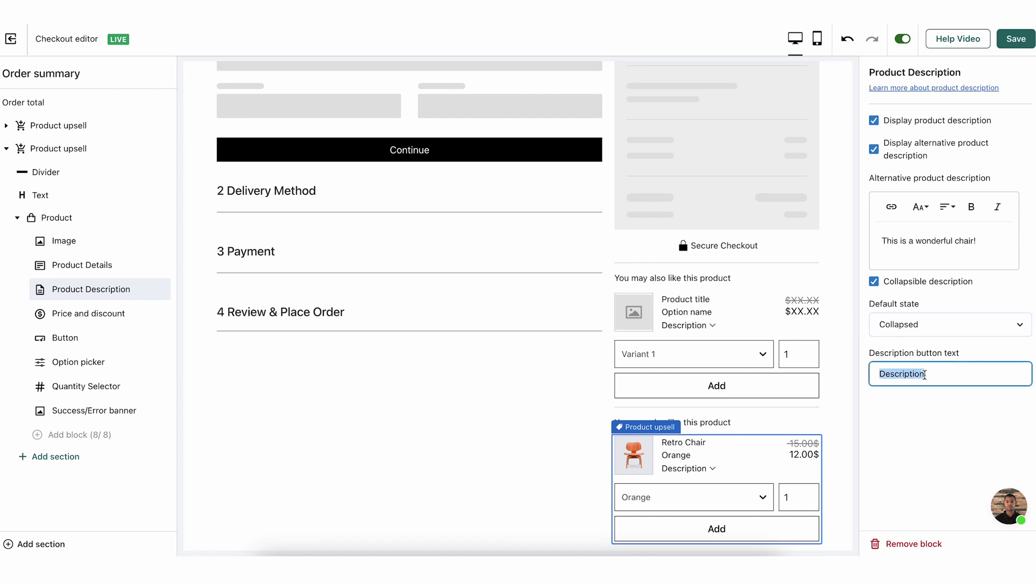
{"action": "left_click", "coordinate": [950, 373]}
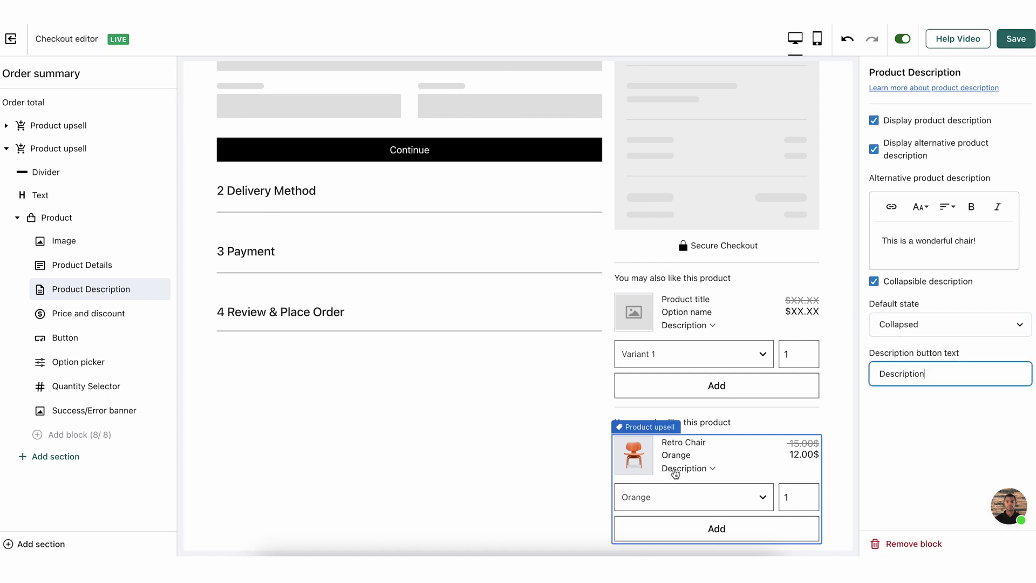
{"action": "left_click", "coordinate": [1020, 42]}
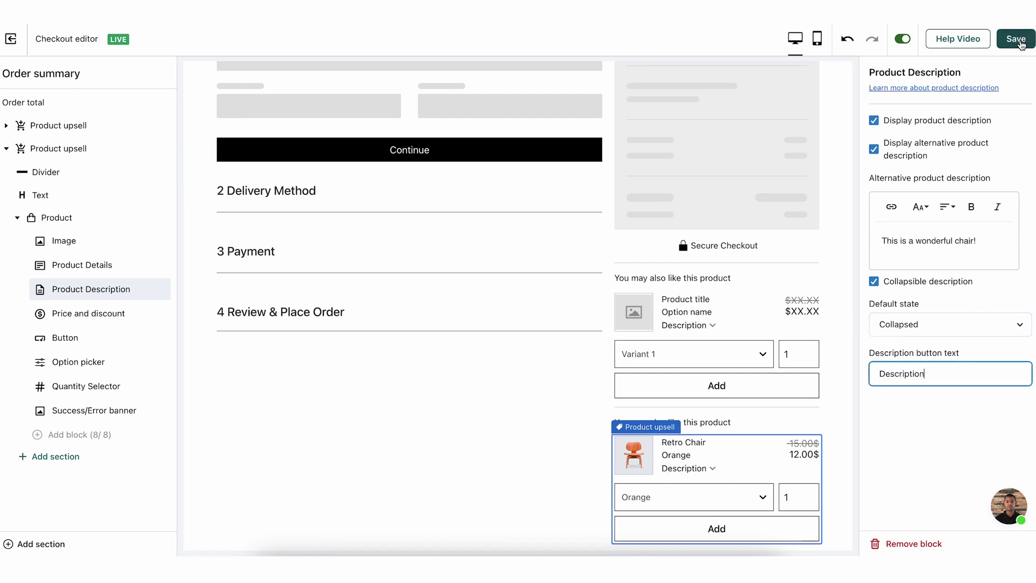
- Hide the first, placeholder Product upsell from the checkout
{"action": "left_click", "coordinate": [735, 289]}
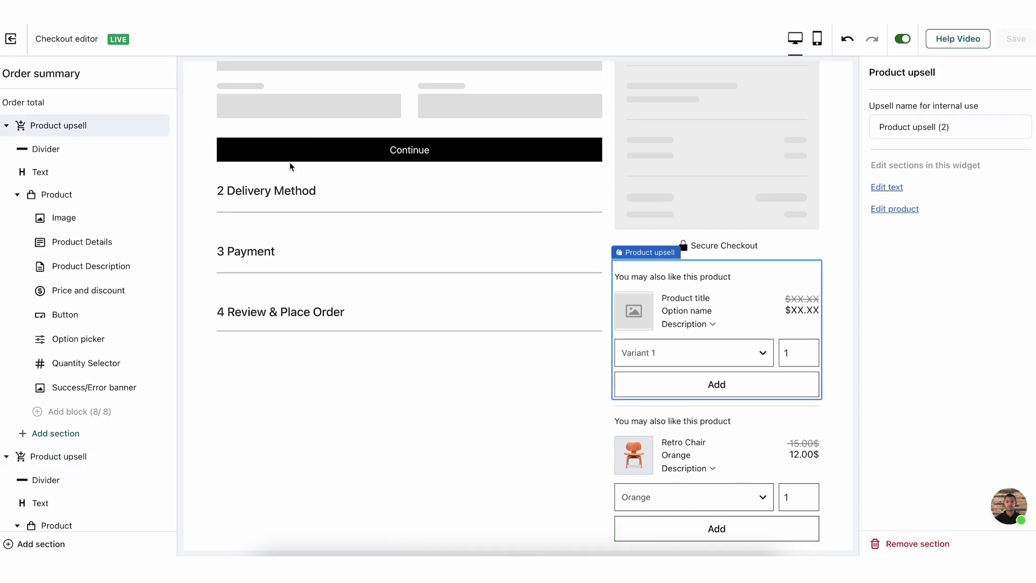
{"action": "mouse_move", "coordinate": [144, 127]}
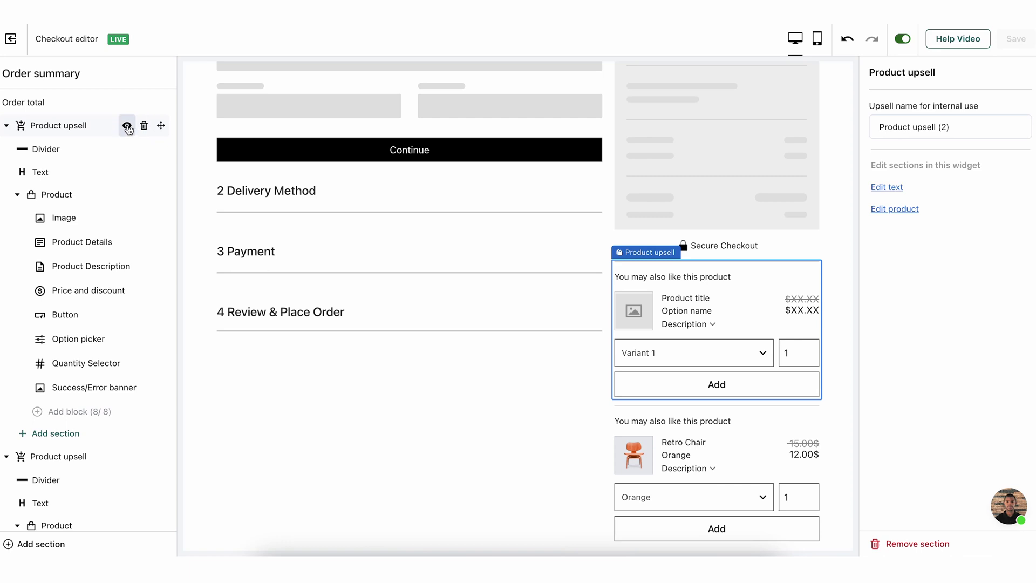
{"action": "left_click", "coordinate": [127, 128]}
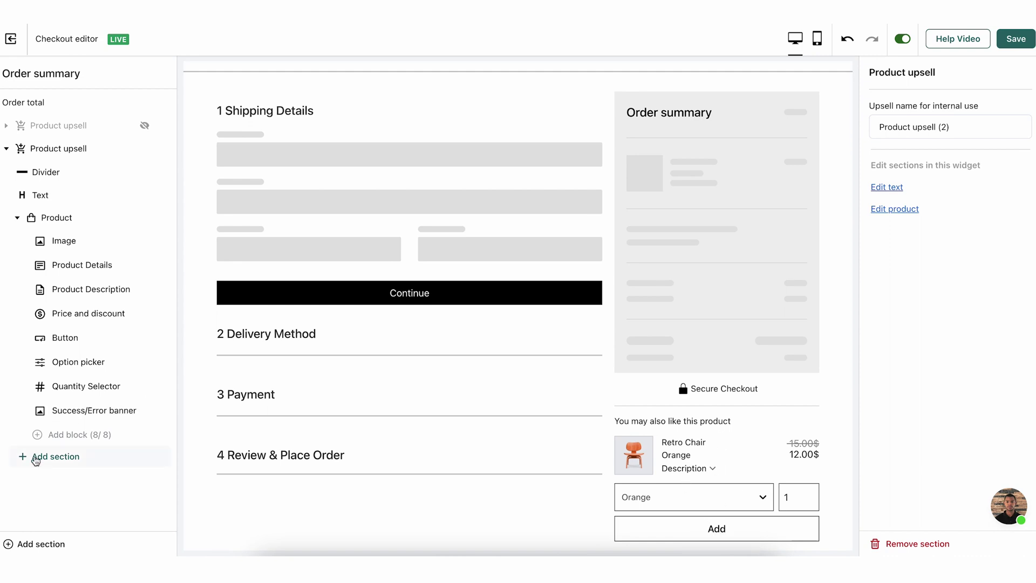
- Add two new Product sections to the upsell and collapse them
{"action": "left_click", "coordinate": [36, 458]}
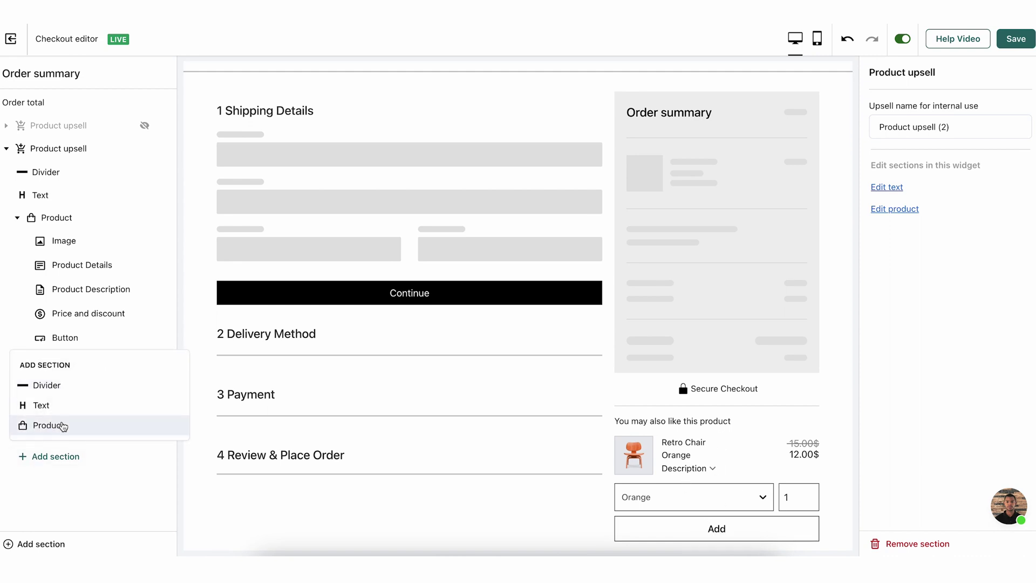
{"action": "left_click", "coordinate": [63, 426]}
{"action": "scroll", "coordinate": [62, 426], "scroll_direction": "down", "scroll_amount": 3}
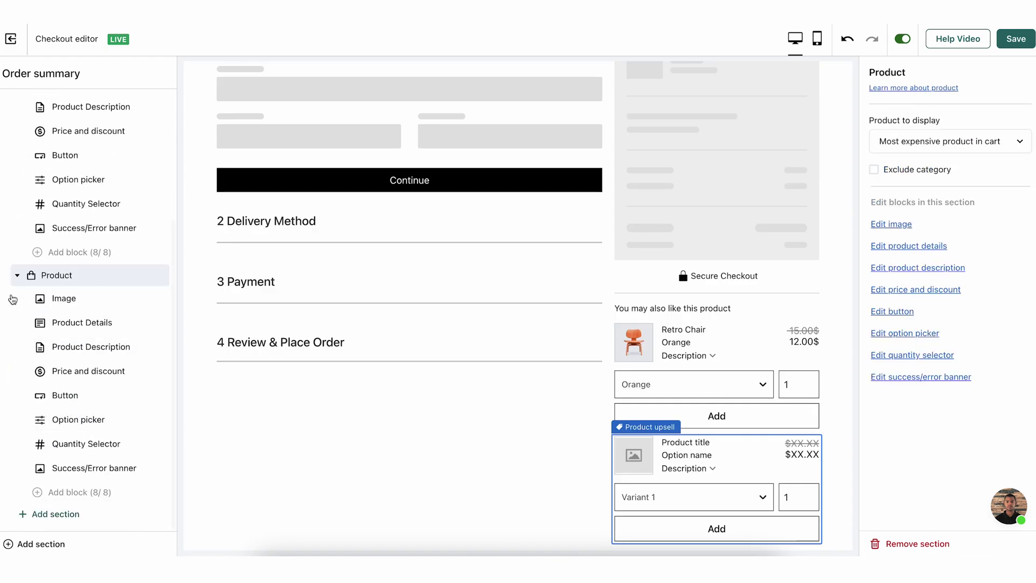
{"action": "left_click", "coordinate": [15, 276]}
{"action": "left_click", "coordinate": [43, 479]}
{"action": "left_click", "coordinate": [43, 449]}
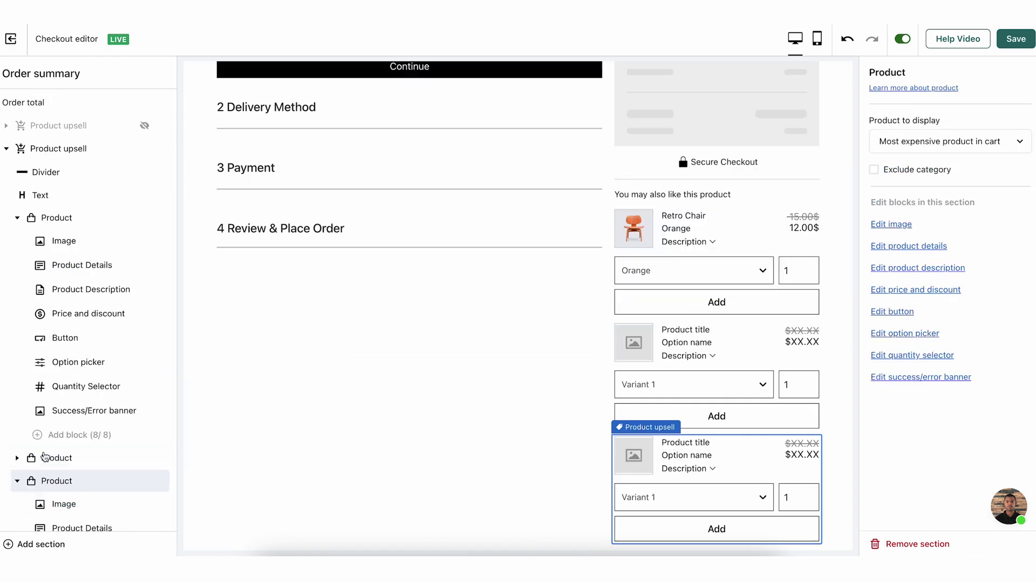
{"action": "scroll", "coordinate": [45, 456], "scroll_direction": "down", "scroll_amount": 1}
{"action": "scroll", "coordinate": [45, 457], "scroll_direction": "down", "scroll_amount": 2}
{"action": "left_click", "coordinate": [18, 275]}
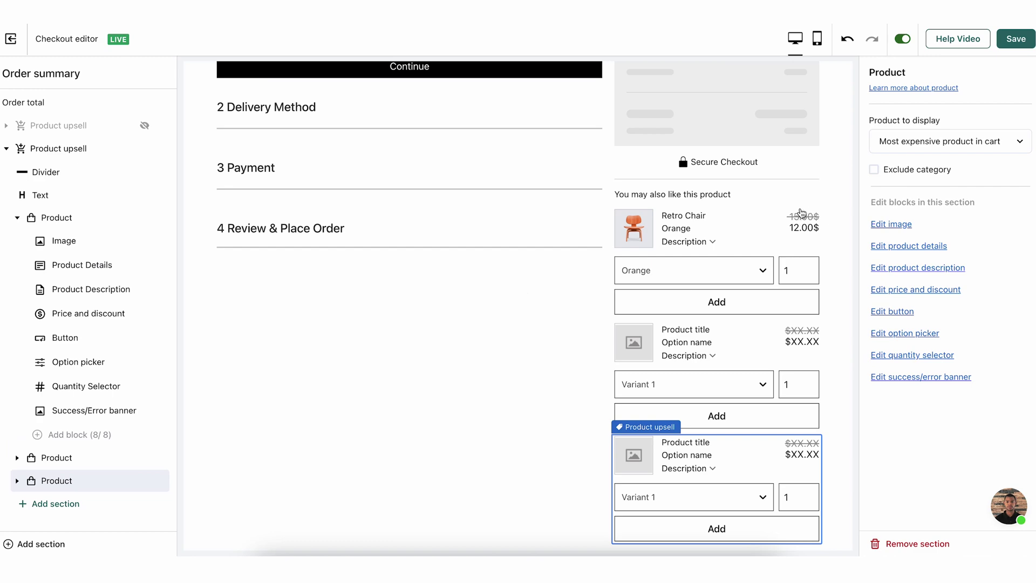
- Delete both extra Product sections, confirming each removal
{"action": "left_click", "coordinate": [36, 489]}
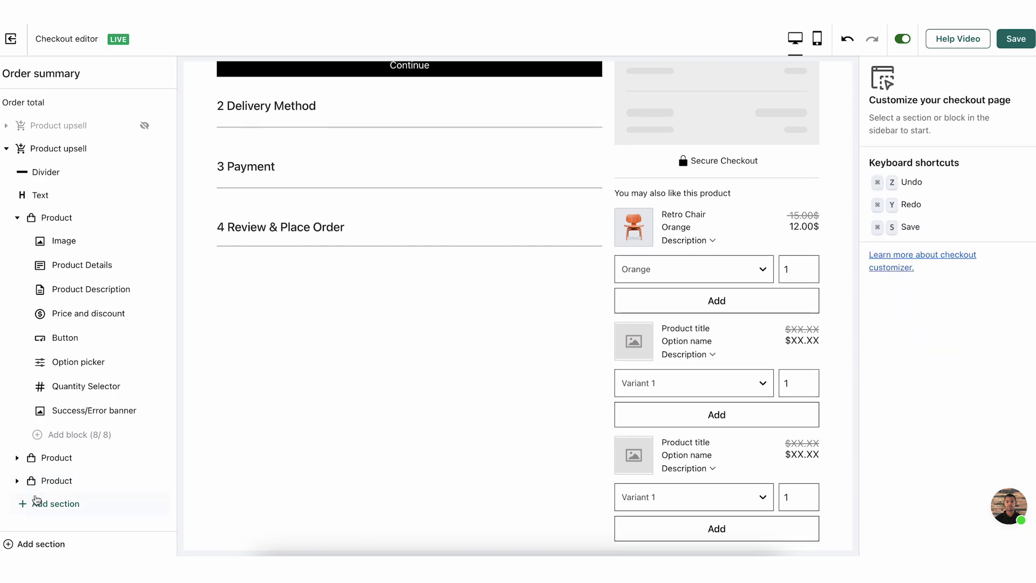
{"action": "left_click", "coordinate": [144, 480]}
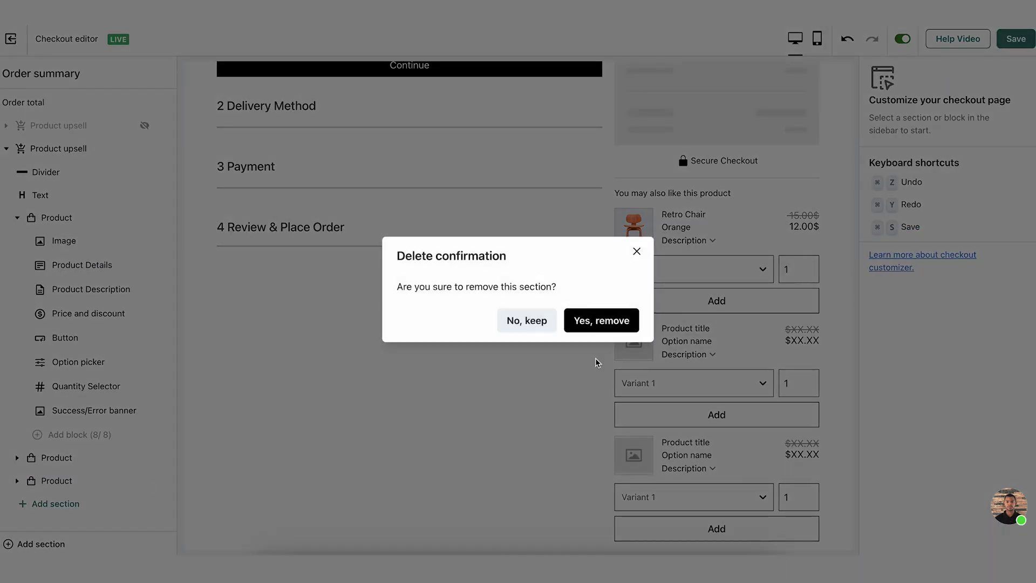
{"action": "left_click", "coordinate": [594, 320]}
{"action": "left_click", "coordinate": [83, 459]}
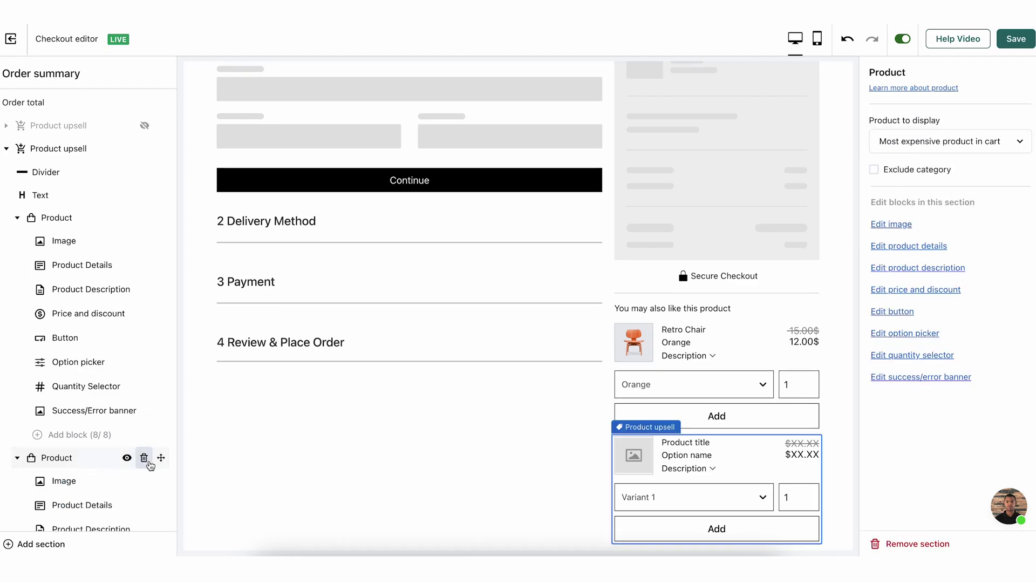
{"action": "left_click", "coordinate": [144, 458]}
{"action": "left_click", "coordinate": [608, 326]}
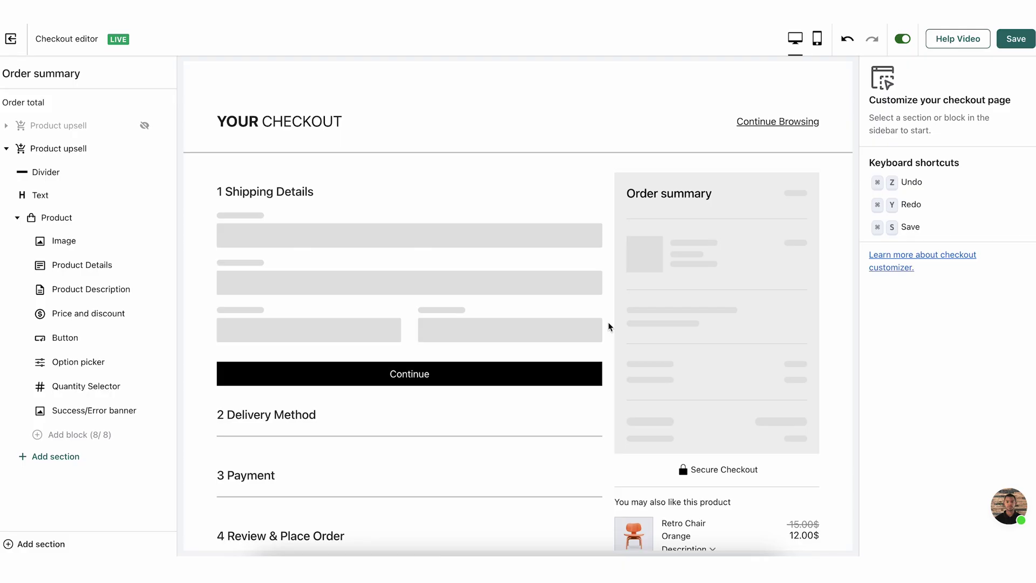
- Save the checkout with the placeholder hidden and expand Product upsell > Product
{"action": "scroll", "coordinate": [608, 327], "scroll_direction": "down", "scroll_amount": 3}
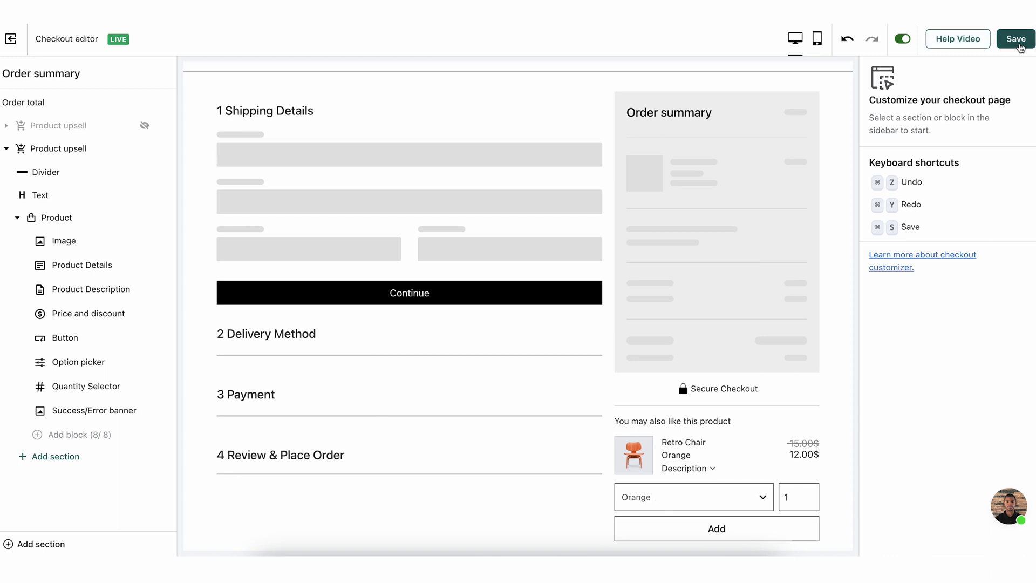
{"action": "left_click", "coordinate": [1022, 43]}
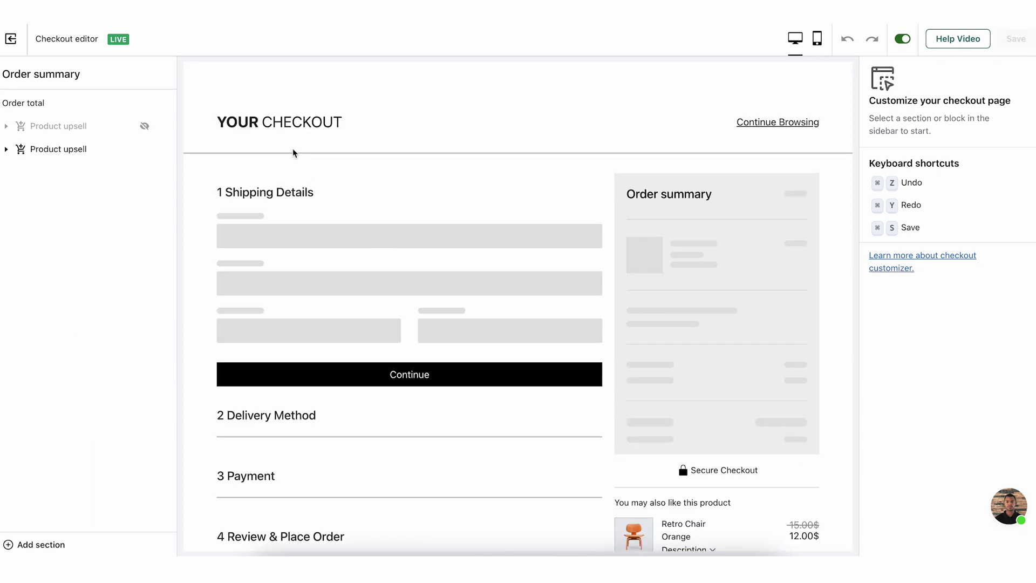
{"action": "left_click", "coordinate": [6, 149]}
{"action": "left_click", "coordinate": [17, 218]}
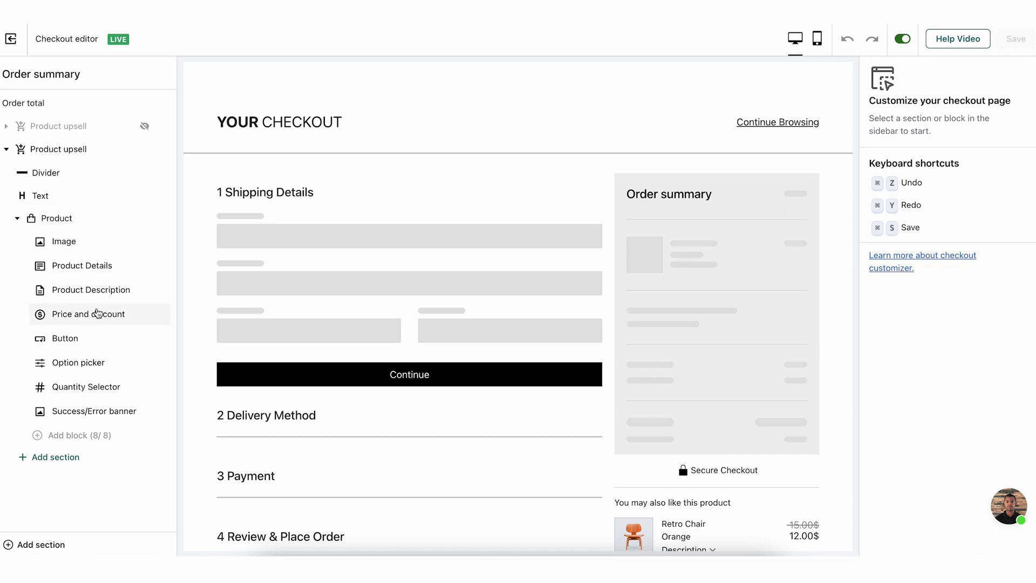
- Try the Primary button type on the Retro Chair's Add button and save
{"action": "left_click", "coordinate": [111, 313]}
{"action": "left_click", "coordinate": [74, 339]}
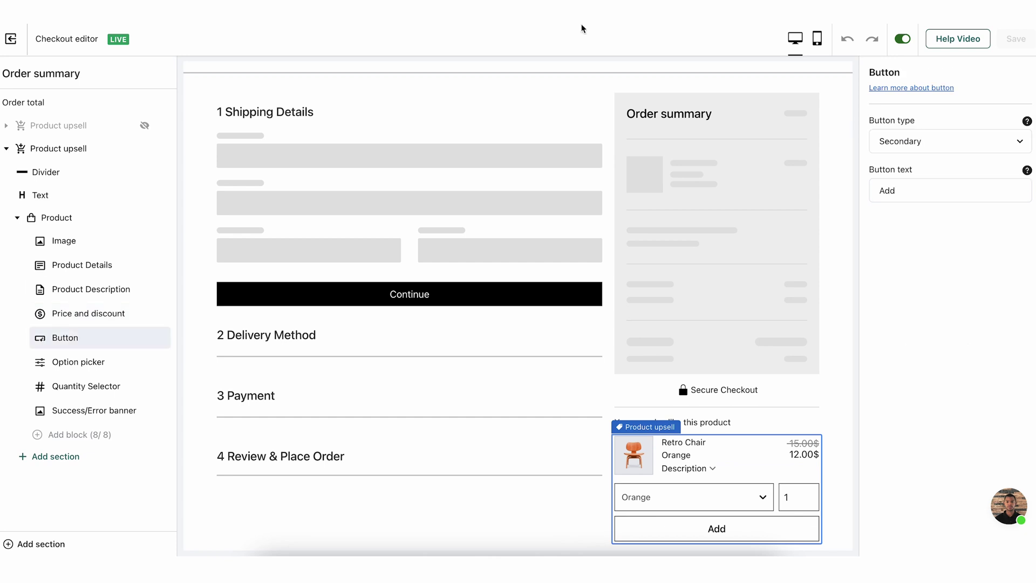
{"action": "left_click", "coordinate": [897, 144]}
{"action": "left_click", "coordinate": [950, 224]}
{"action": "left_click", "coordinate": [931, 140]}
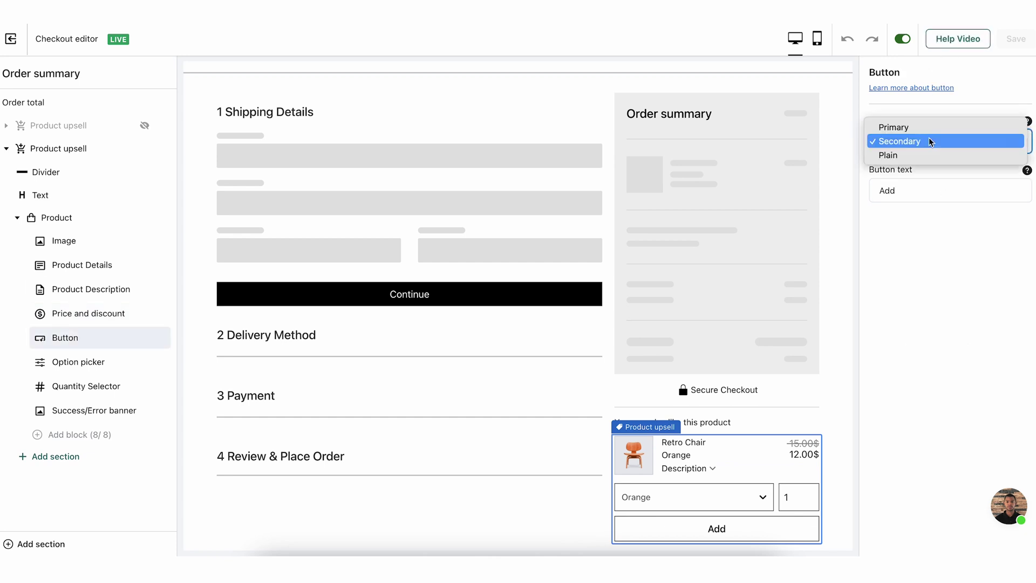
{"action": "left_click", "coordinate": [932, 127]}
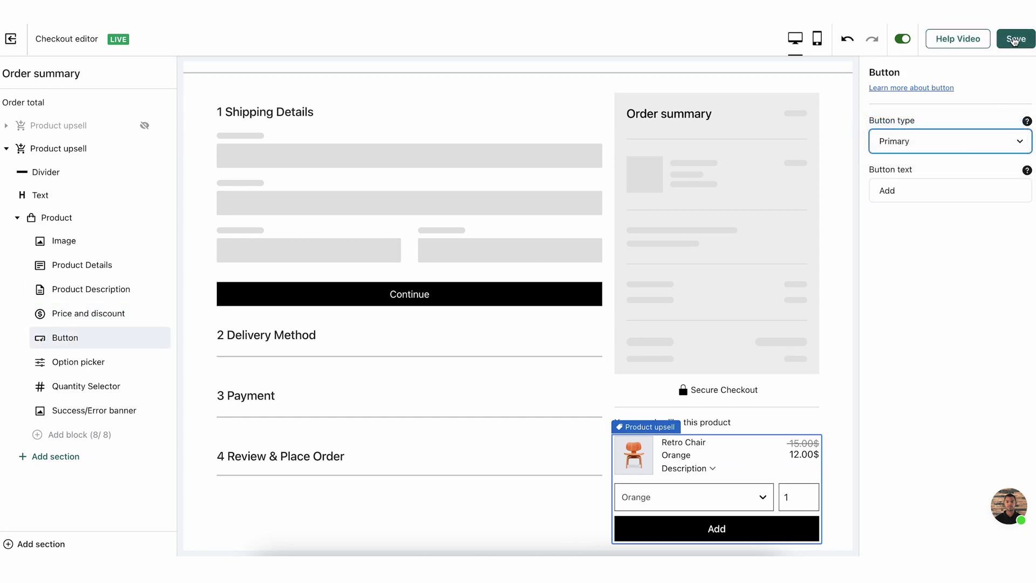
{"action": "left_click", "coordinate": [1016, 39]}
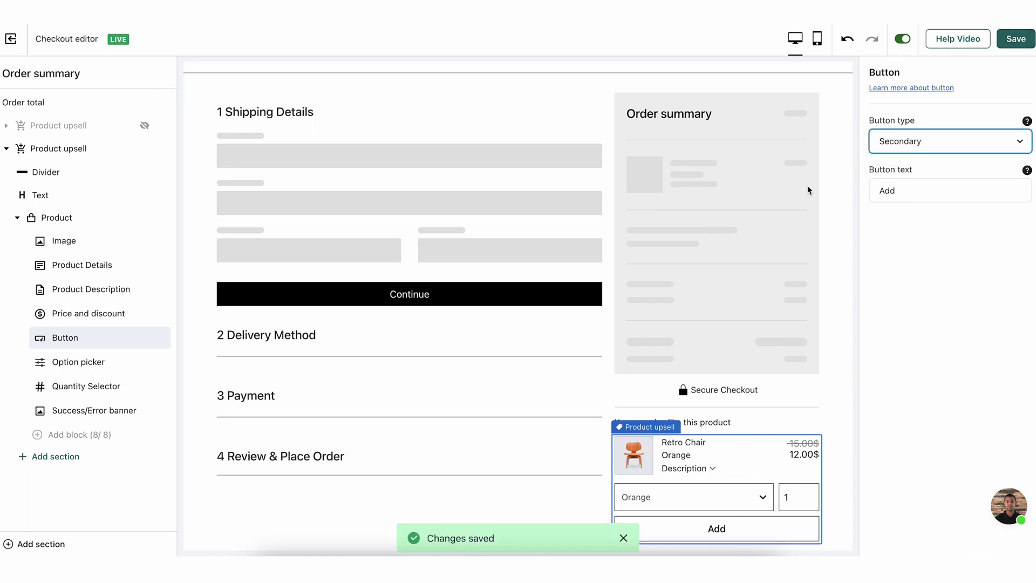
{"action": "left_click", "coordinate": [101, 366]}
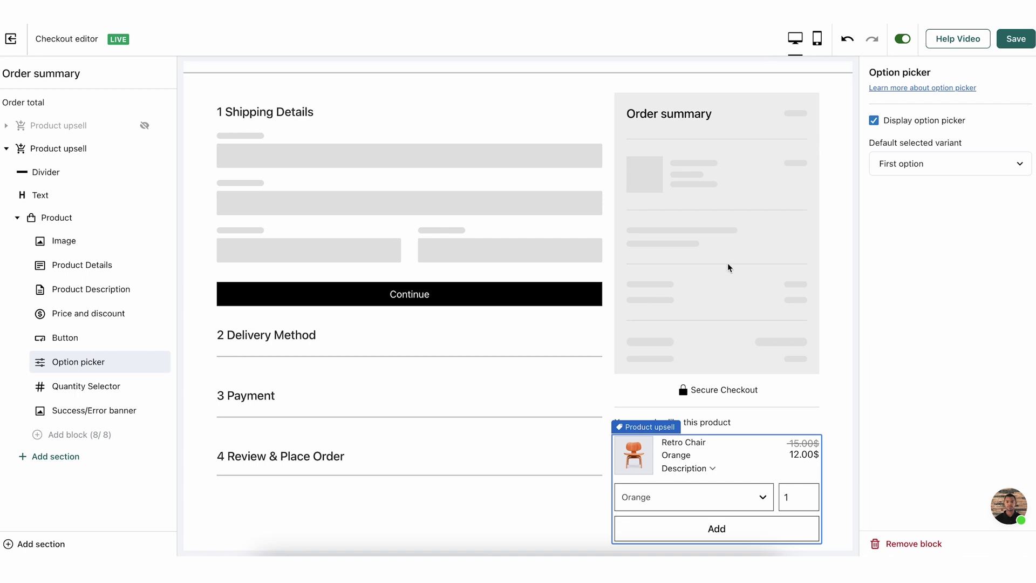
- Glance at the support chat and the checkout editor tutorial, then close both
{"action": "left_click", "coordinate": [1009, 522]}
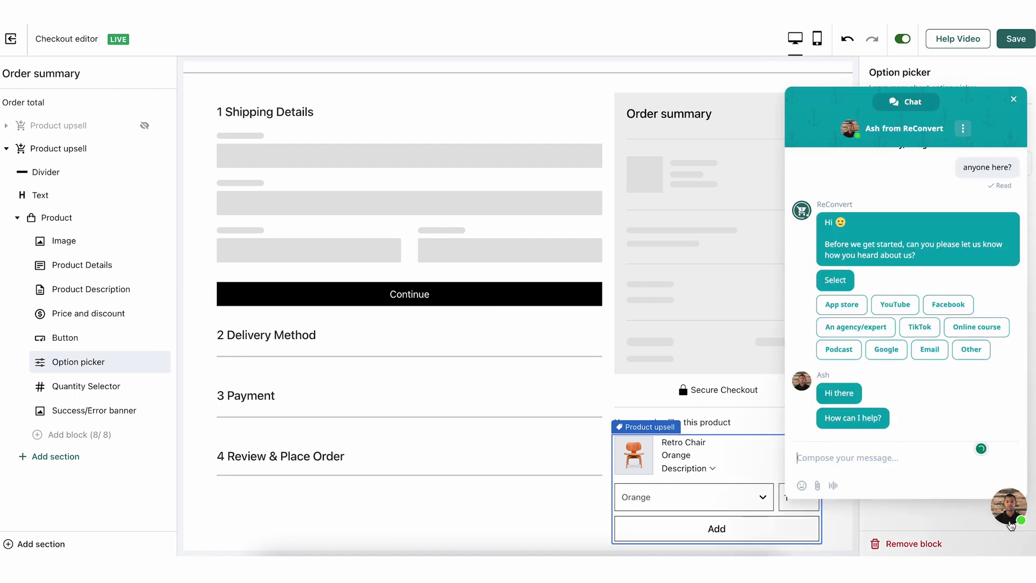
{"action": "left_click", "coordinate": [1010, 523]}
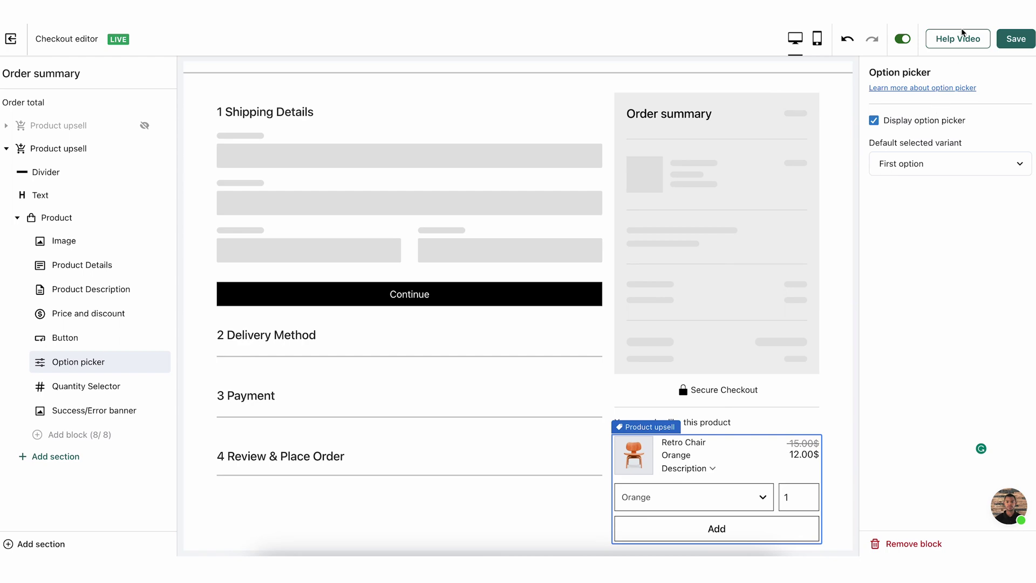
{"action": "left_click", "coordinate": [957, 41]}
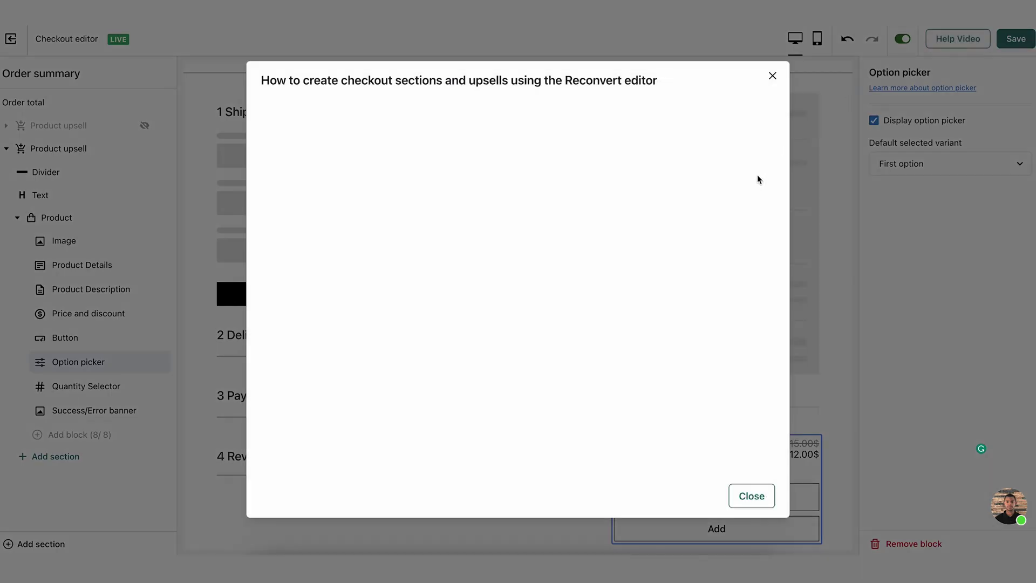
{"action": "scroll", "coordinate": [680, 356], "scroll_direction": "down", "scroll_amount": 15}
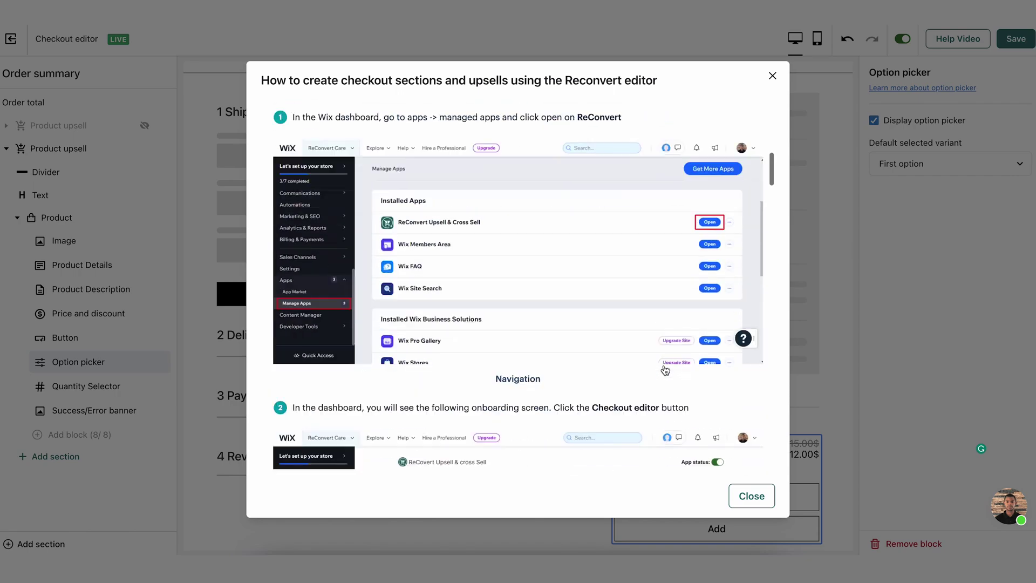
{"action": "scroll", "coordinate": [665, 370], "scroll_direction": "down", "scroll_amount": 20}
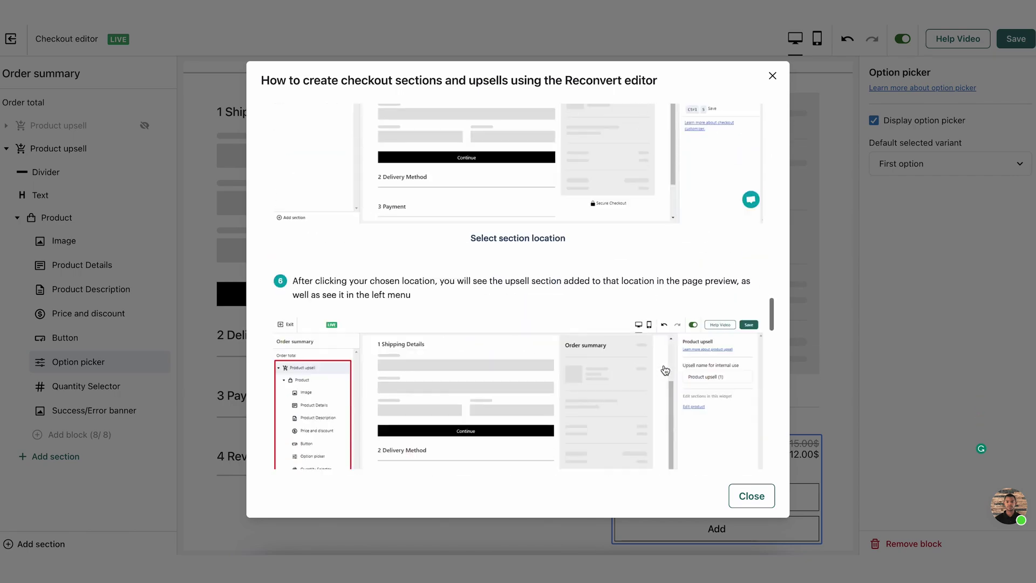
{"action": "scroll", "coordinate": [664, 370], "scroll_direction": "down", "scroll_amount": 10}
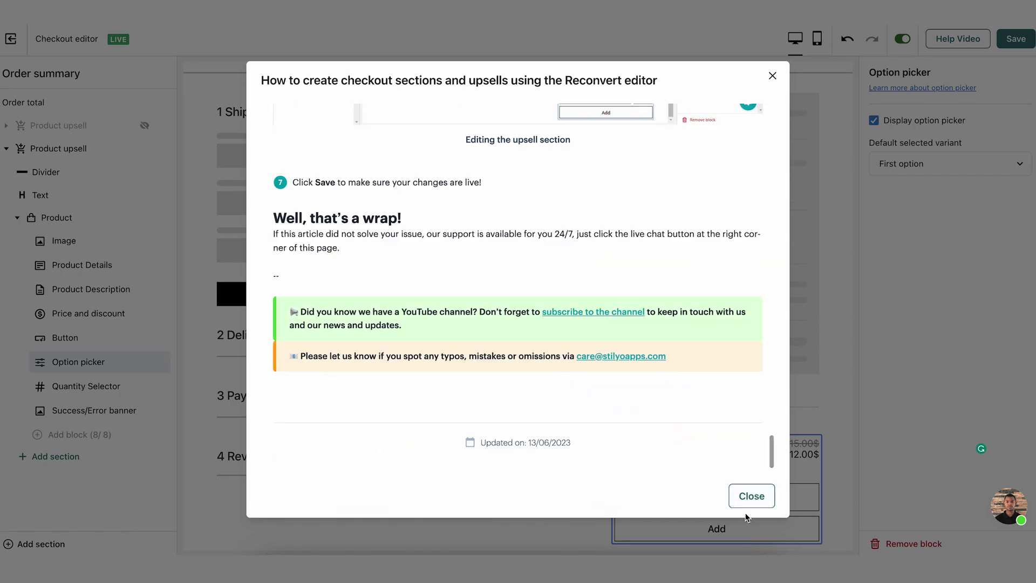
{"action": "left_click", "coordinate": [751, 496]}
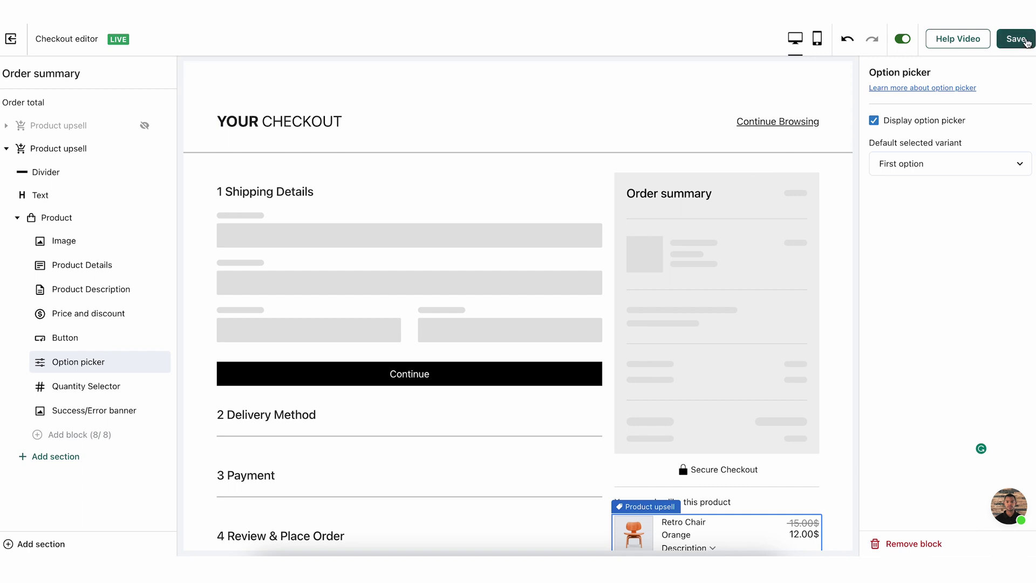
- Save the checkout editor changes and head to ReConvert in the dashboard sidebar
{"action": "left_click", "coordinate": [1024, 41]}
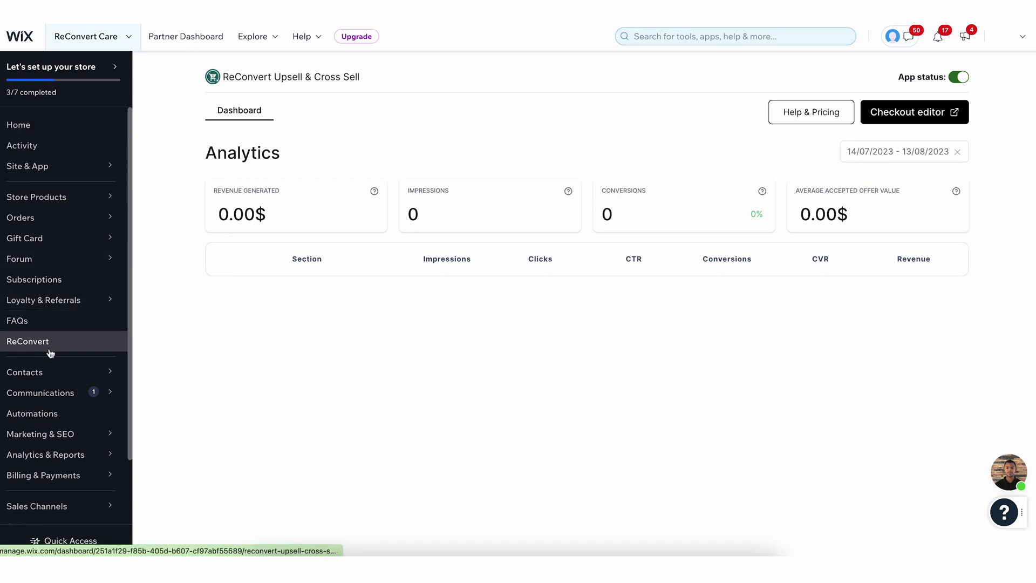
{"action": "scroll", "coordinate": [49, 351], "scroll_direction": "down", "scroll_amount": 2}
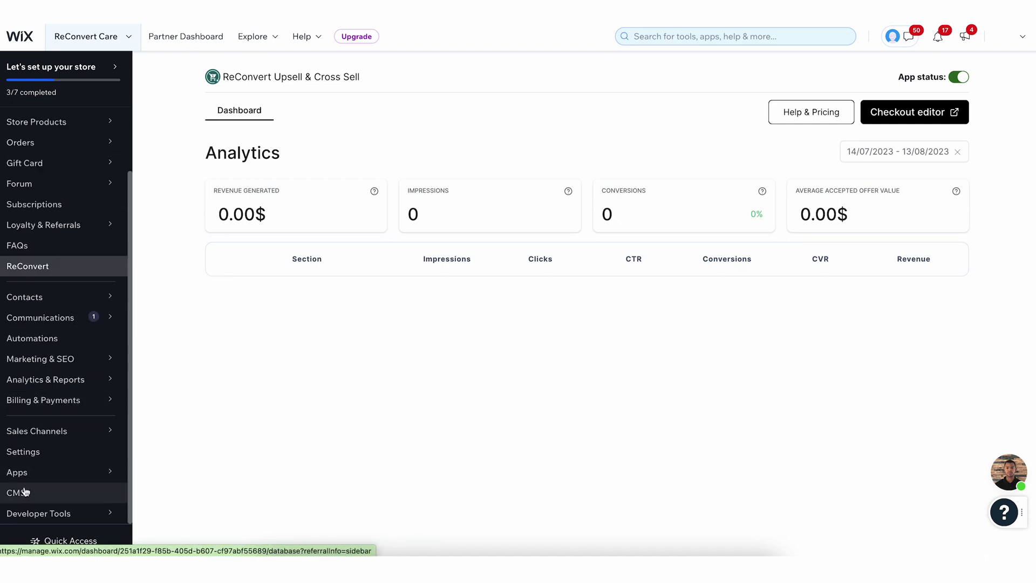
{"action": "mouse_move", "coordinate": [26, 480]}
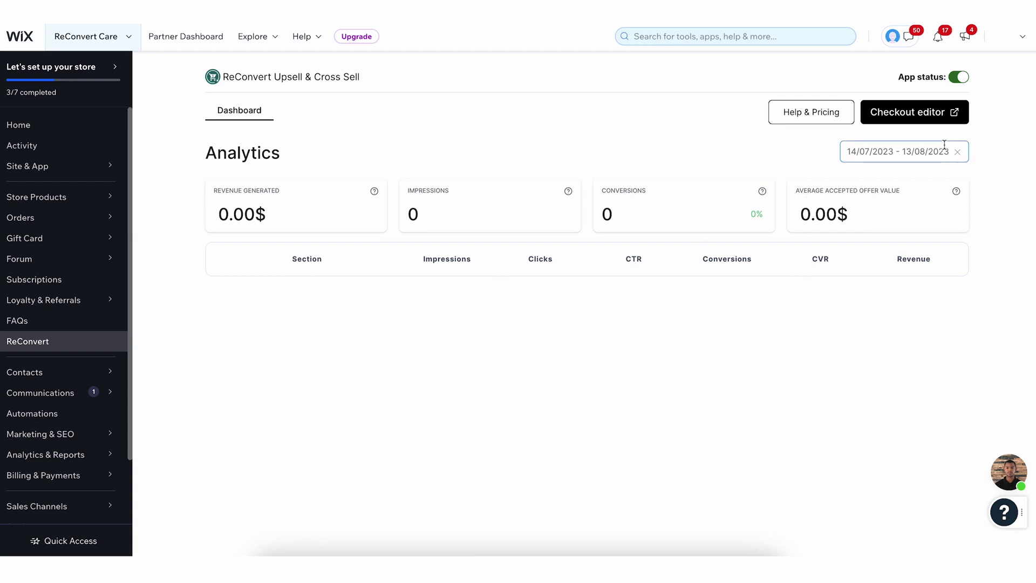
- Check the analytics date range and help video, then switch ReConvert off and back on
{"action": "left_click", "coordinate": [914, 151]}
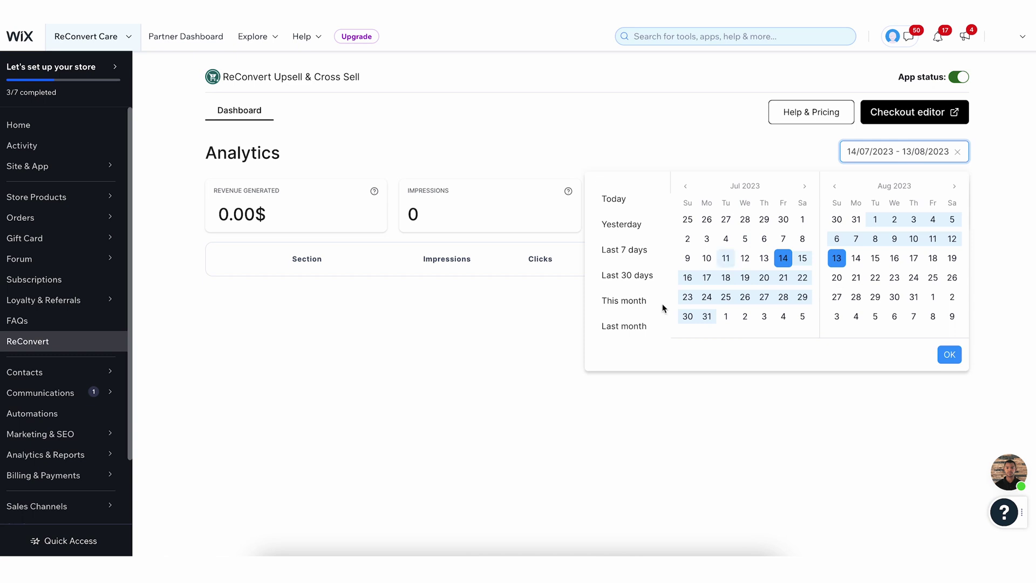
{"action": "left_click", "coordinate": [750, 445]}
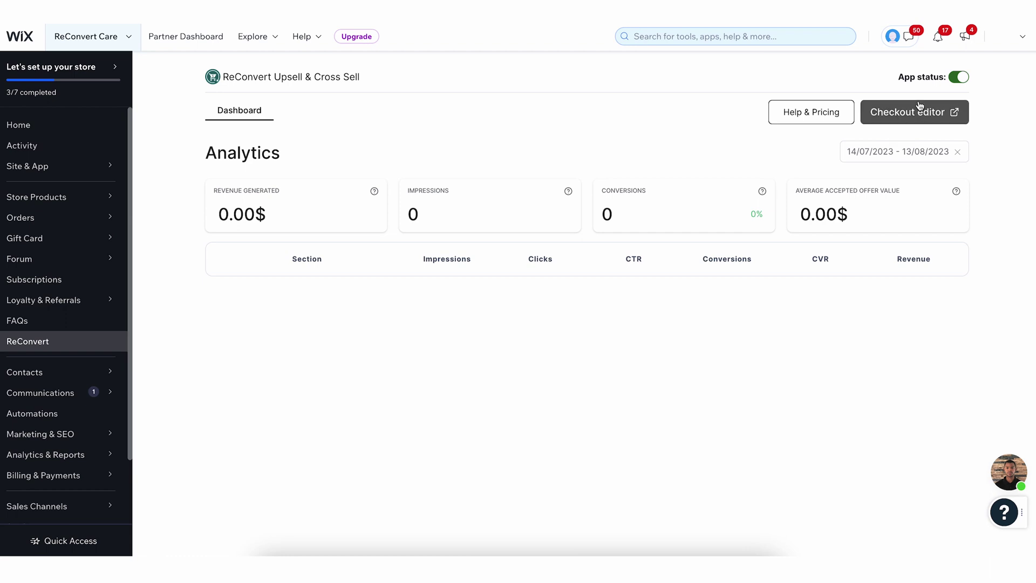
{"action": "left_click", "coordinate": [791, 113]}
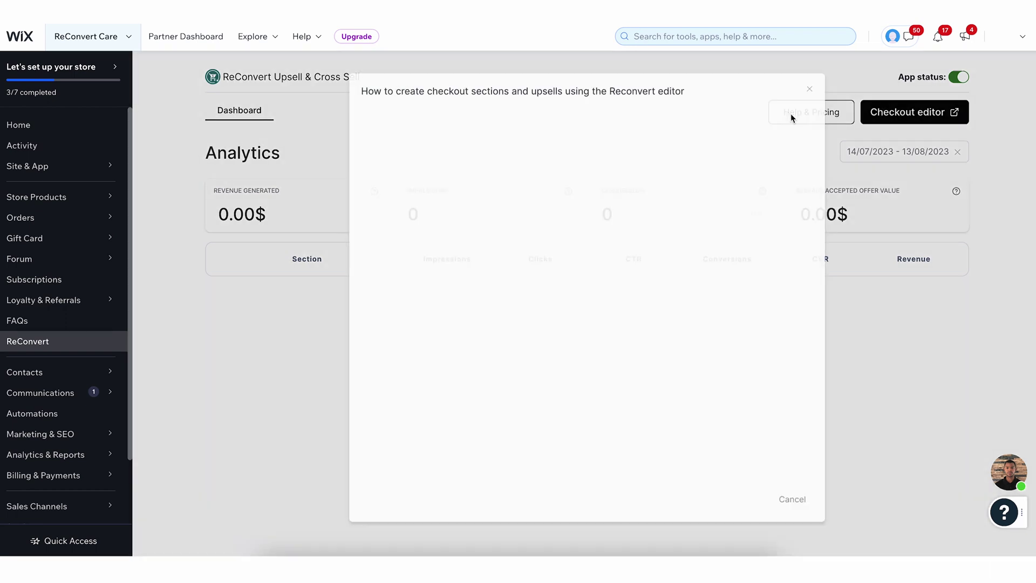
{"action": "left_click", "coordinate": [813, 86]}
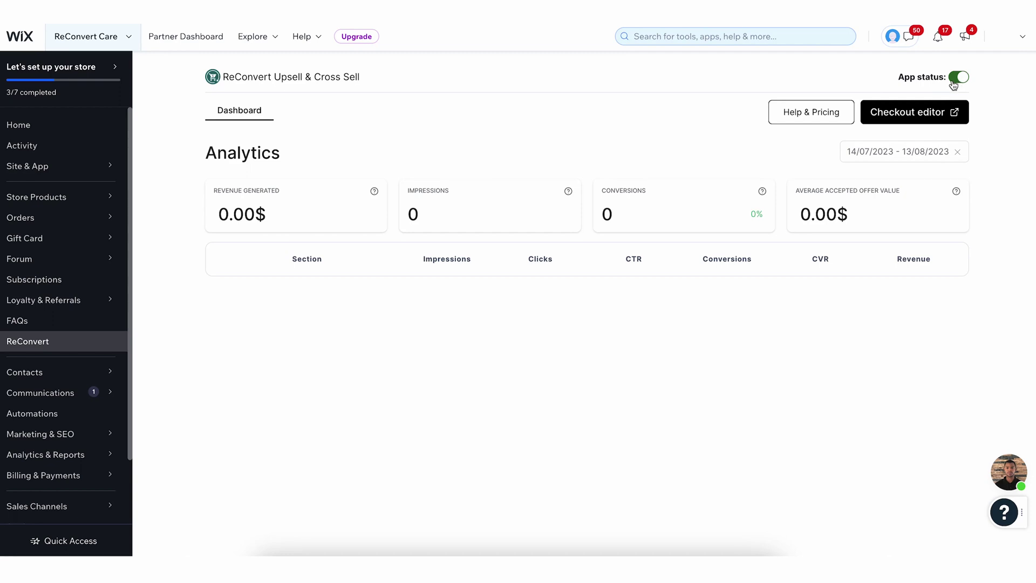
{"action": "left_click", "coordinate": [954, 81]}
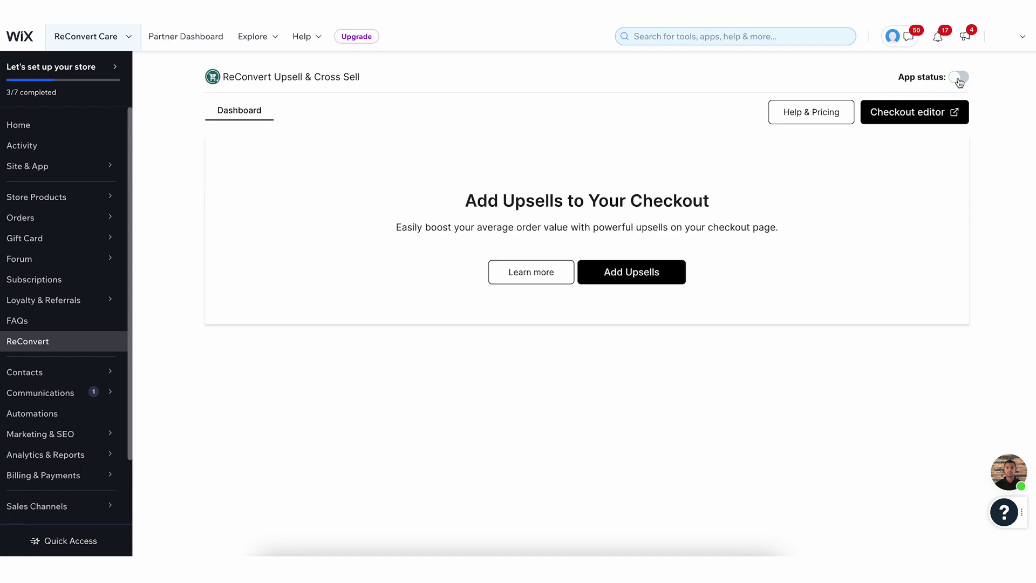
{"action": "left_click", "coordinate": [958, 81]}
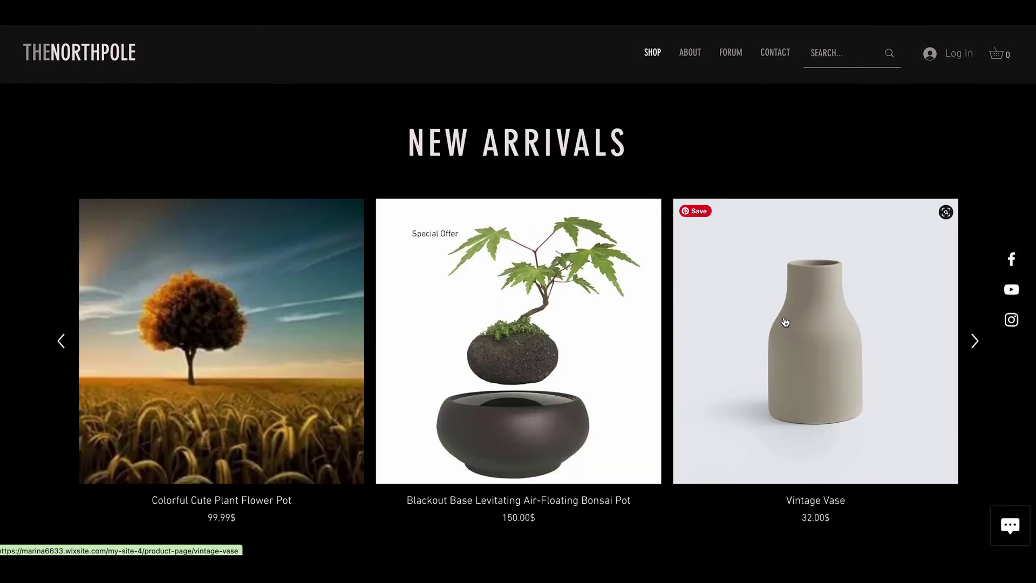
- Add a White Vintage Vase to the cart and proceed to checkout
{"action": "left_click", "coordinate": [785, 322]}
{"action": "scroll", "coordinate": [763, 396], "scroll_direction": "down", "scroll_amount": 4}
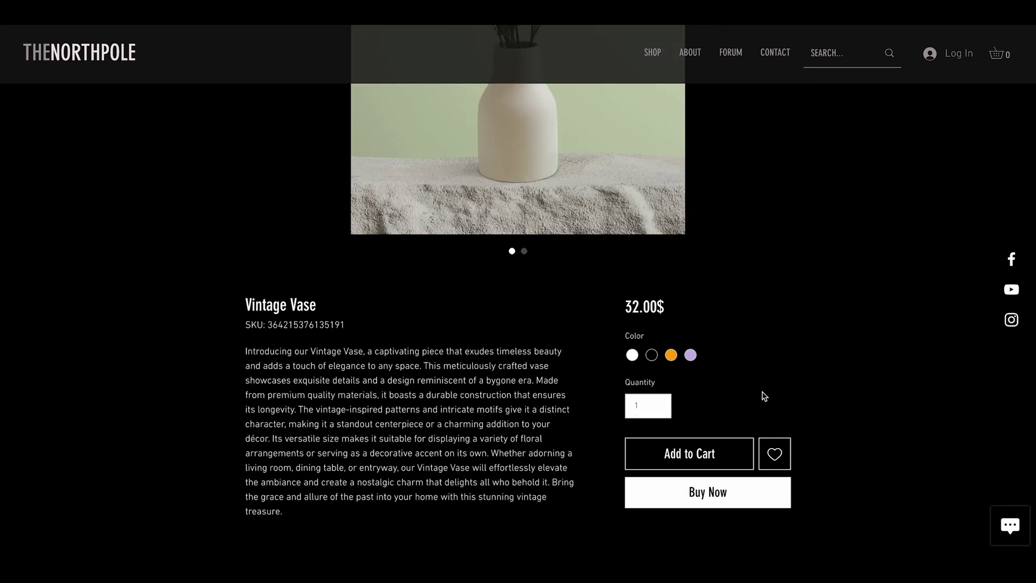
{"action": "left_click", "coordinate": [632, 345]}
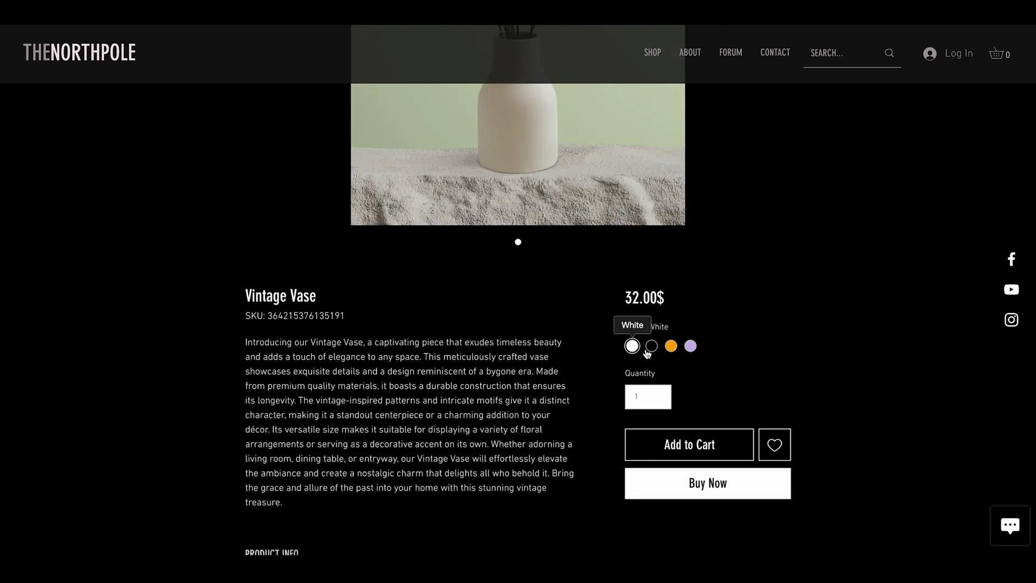
{"action": "left_click", "coordinate": [676, 446]}
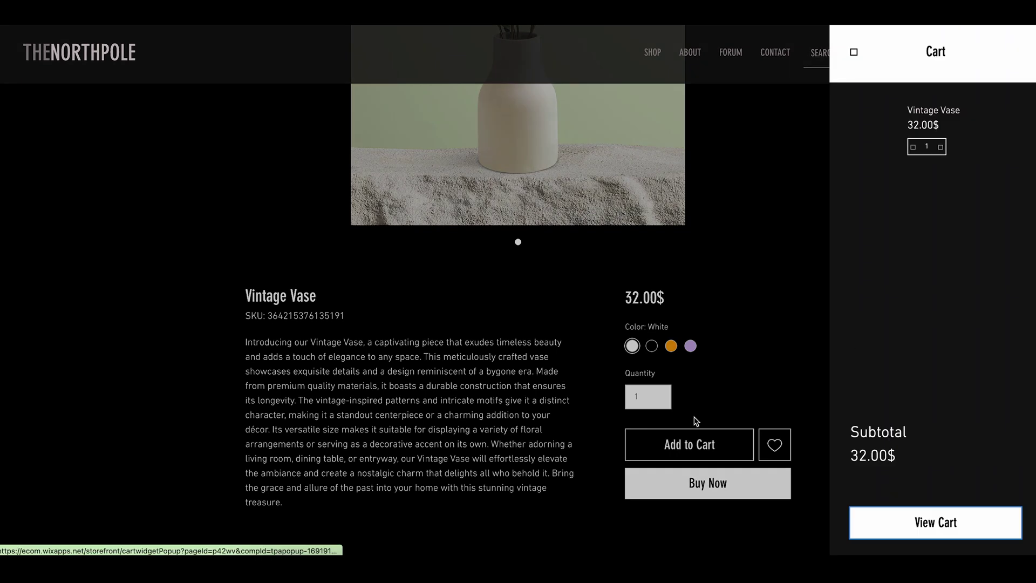
{"action": "left_click", "coordinate": [941, 523]}
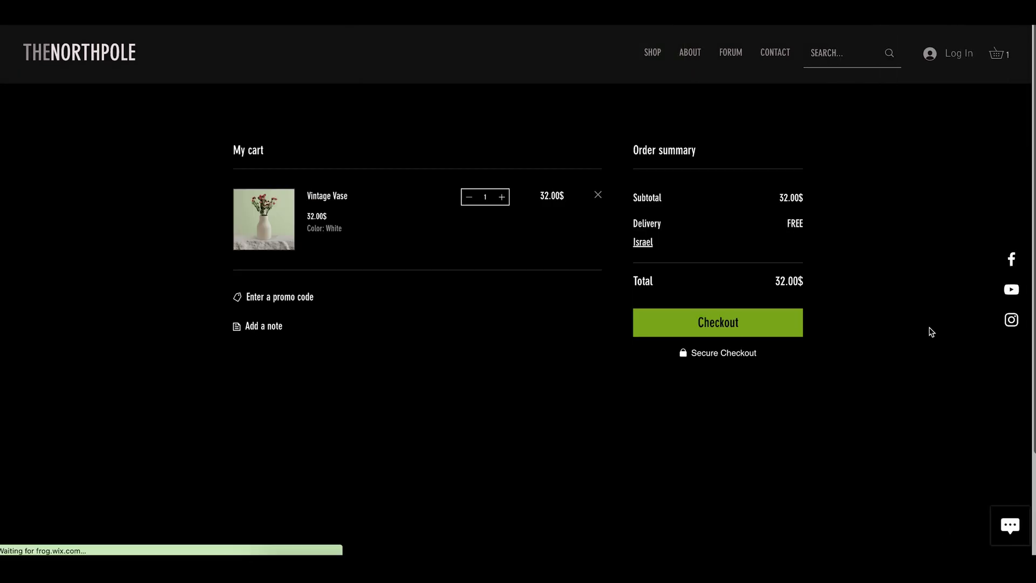
{"action": "left_click", "coordinate": [761, 324]}
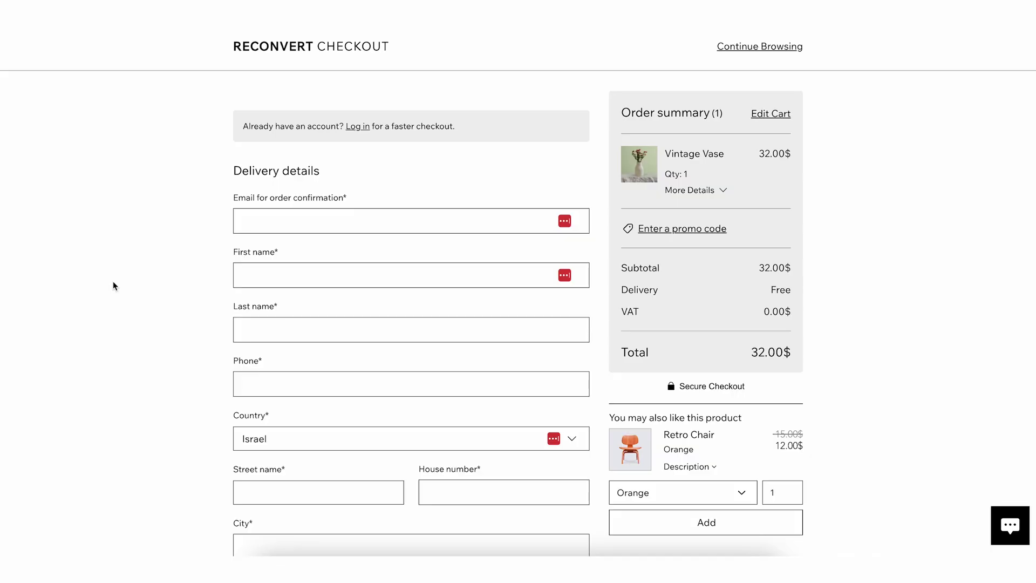
- Review the Retro Chair upsell's 12.00$ price and expand then collapse its description
{"action": "scroll", "coordinate": [113, 285], "scroll_direction": "down", "scroll_amount": 5}
{"action": "scroll", "coordinate": [113, 285], "scroll_direction": "up", "scroll_amount": 3}
{"action": "scroll", "coordinate": [115, 286], "scroll_direction": "up", "scroll_amount": 2}
{"action": "scroll", "coordinate": [723, 356], "scroll_direction": "down", "scroll_amount": 5}
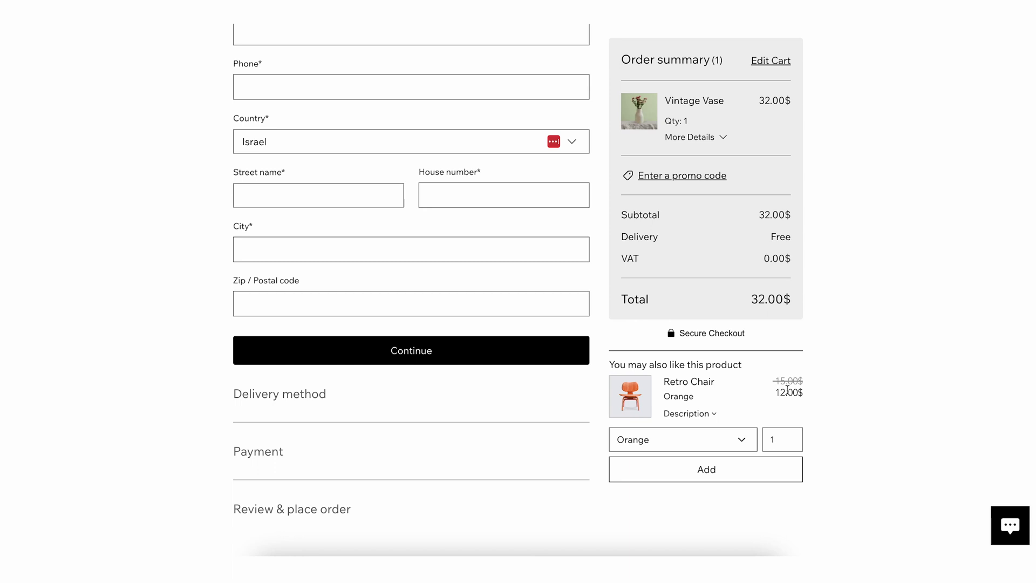
{"action": "left_click_drag", "start_coordinate": [786, 378], "coordinate": [787, 393]}
{"action": "left_click", "coordinate": [760, 409]}
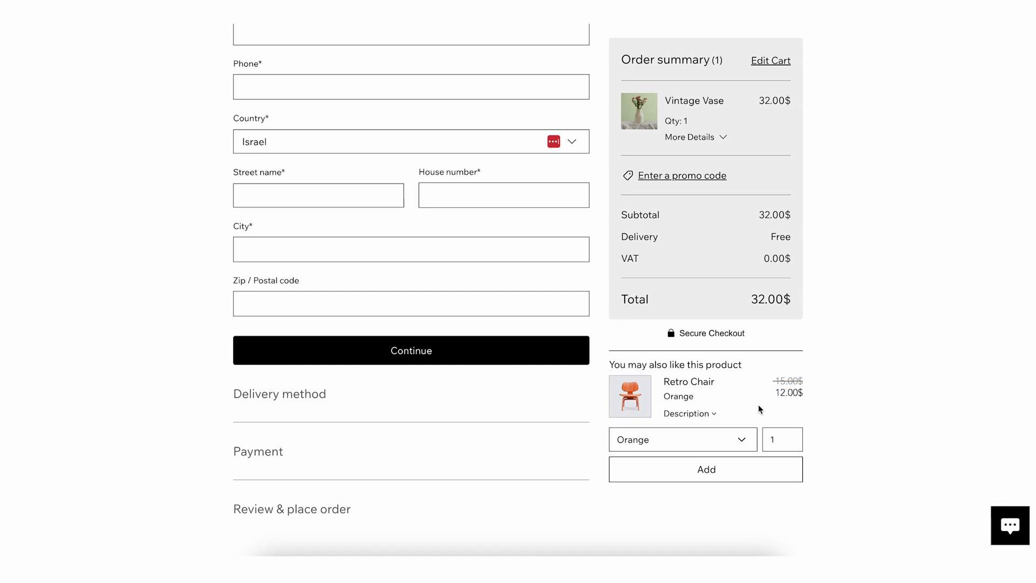
{"action": "left_click", "coordinate": [713, 413]}
{"action": "left_click_drag", "start_coordinate": [611, 414], "coordinate": [692, 417]}
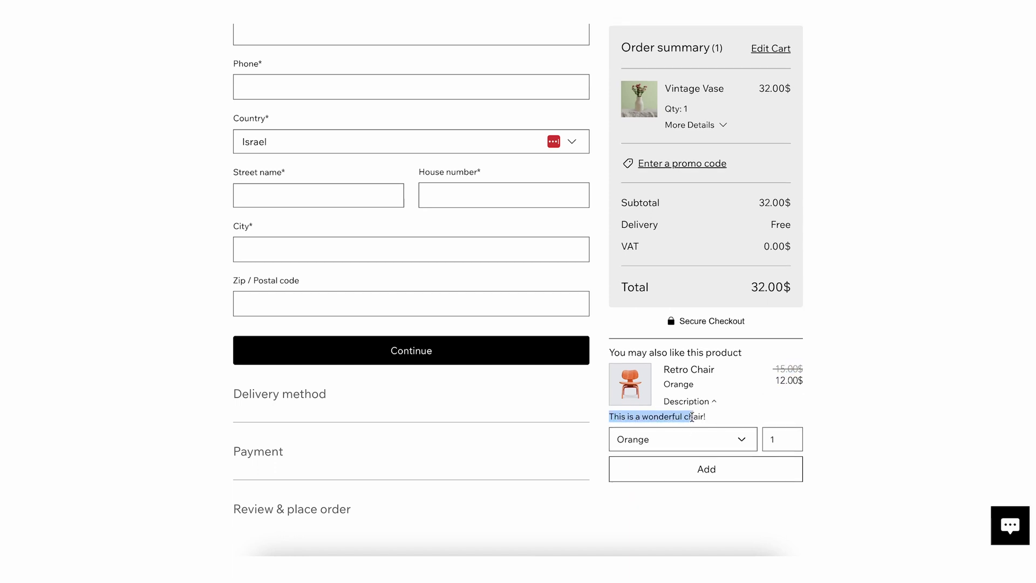
{"action": "left_click", "coordinate": [694, 416]}
{"action": "left_click", "coordinate": [713, 402]}
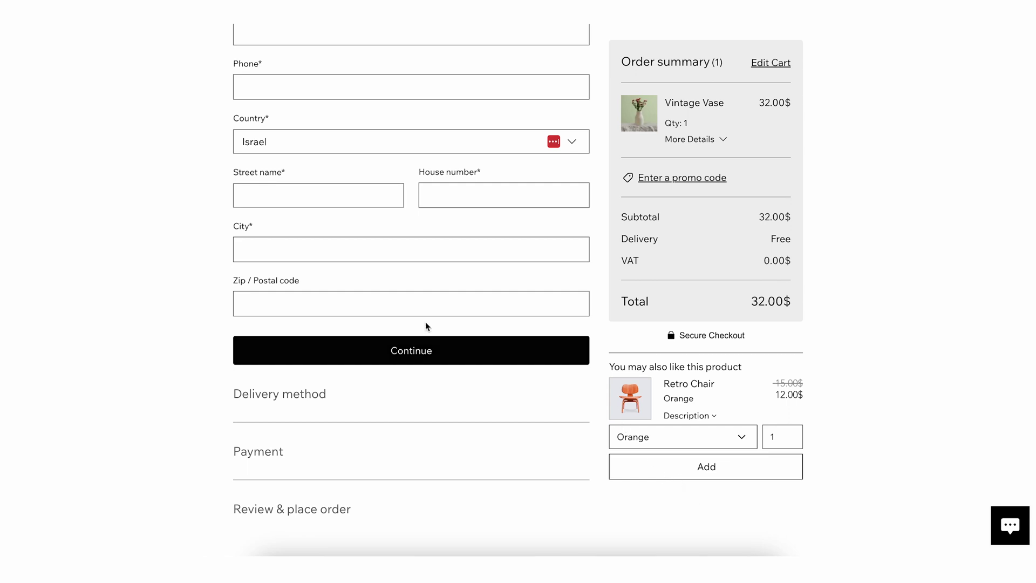
{"action": "scroll", "coordinate": [496, 447], "scroll_direction": "up", "scroll_amount": 5}
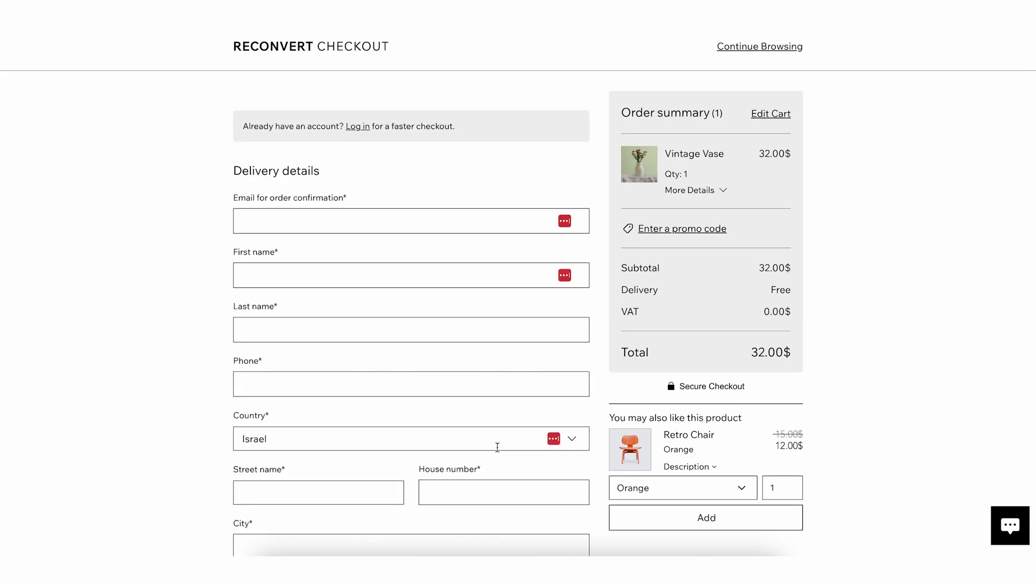
{"action": "scroll", "coordinate": [496, 446], "scroll_direction": "down", "scroll_amount": 3}
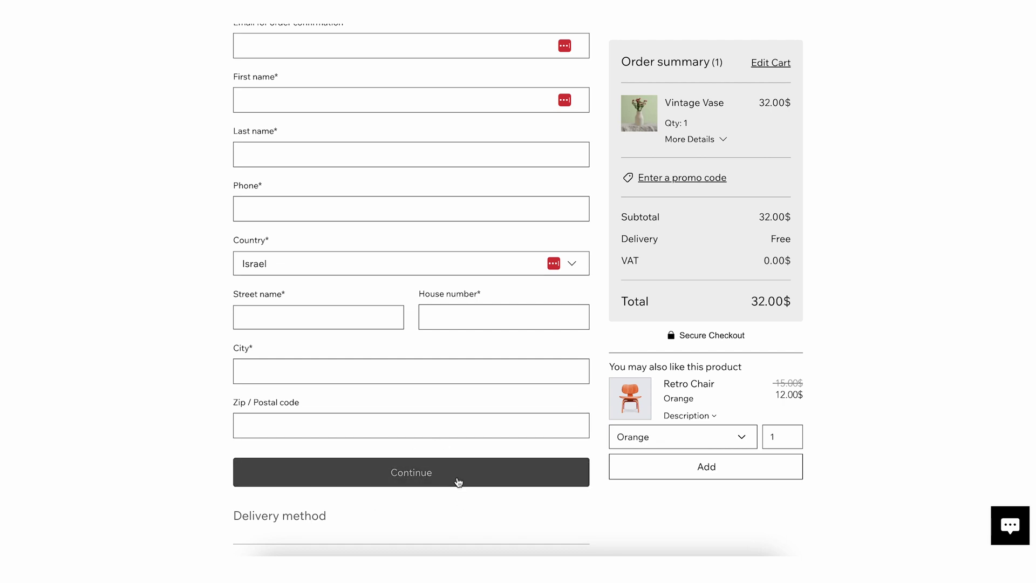
{"action": "scroll", "coordinate": [655, 456], "scroll_direction": "down", "scroll_amount": 2}
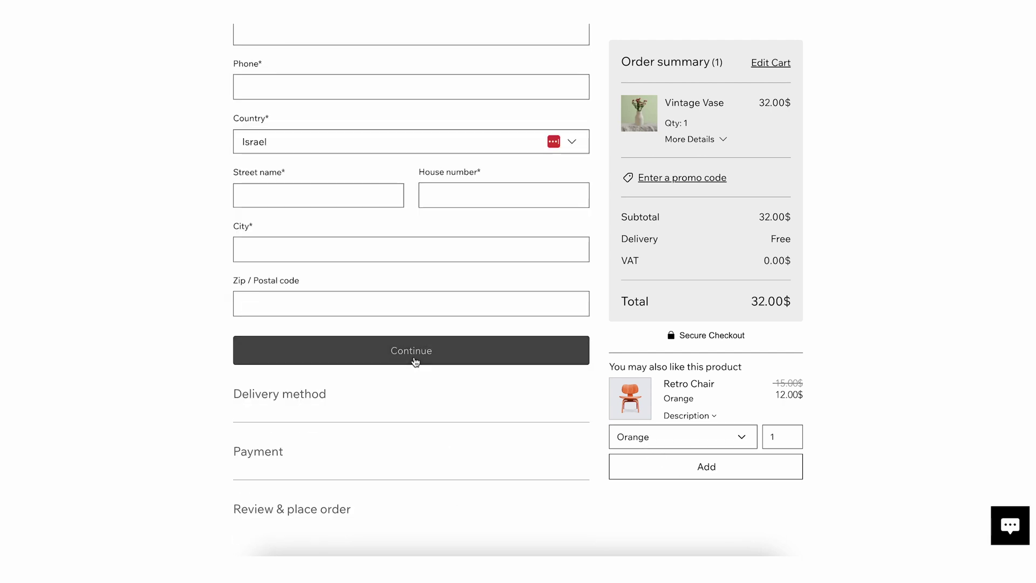
{"action": "scroll", "coordinate": [313, 421], "scroll_direction": "up", "scroll_amount": 5}
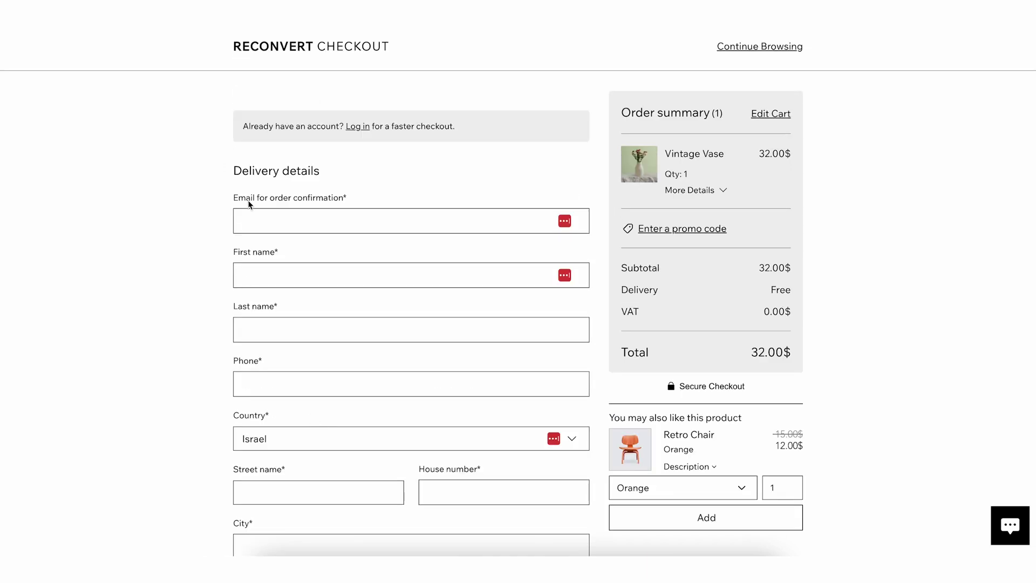
{"action": "scroll", "coordinate": [250, 204], "scroll_direction": "down", "scroll_amount": 3}
{"action": "scroll", "coordinate": [256, 332], "scroll_direction": "down", "scroll_amount": 2}
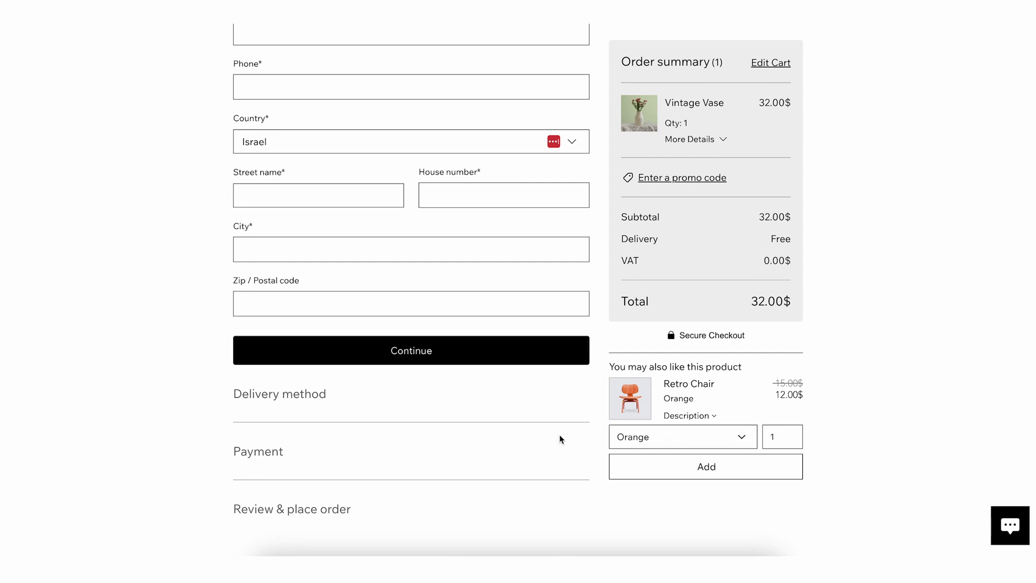
- Choose the Black Retro Chair variant and add the upsell to the order
{"action": "left_click", "coordinate": [626, 444]}
{"action": "left_click", "coordinate": [637, 452]}
{"action": "left_click", "coordinate": [707, 468]}
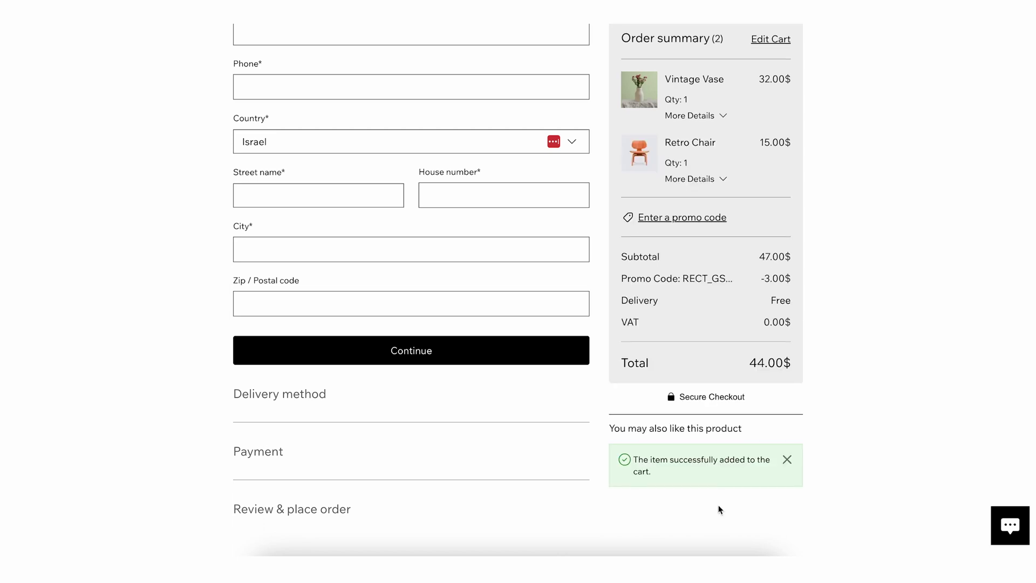
- Check the -3.00$ promo line and the Retro Chair's SKU and colour details
{"action": "scroll", "coordinate": [692, 313], "scroll_direction": "up", "scroll_amount": 3}
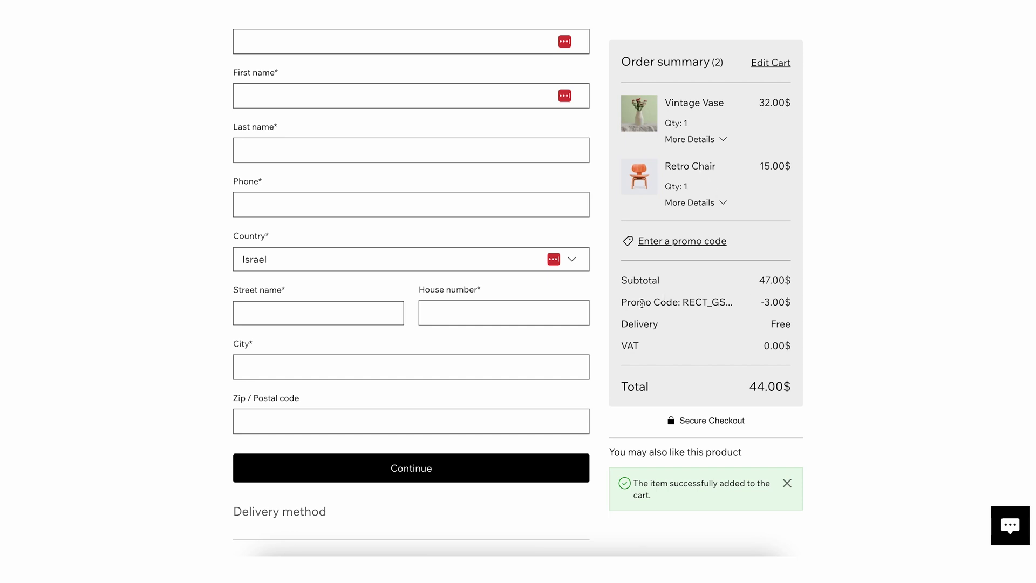
{"action": "left_click_drag", "start_coordinate": [645, 302], "coordinate": [765, 303]}
{"action": "left_click", "coordinate": [766, 305]}
{"action": "double_click", "coordinate": [766, 305]}
{"action": "left_click", "coordinate": [765, 307]}
{"action": "left_click", "coordinate": [721, 203]}
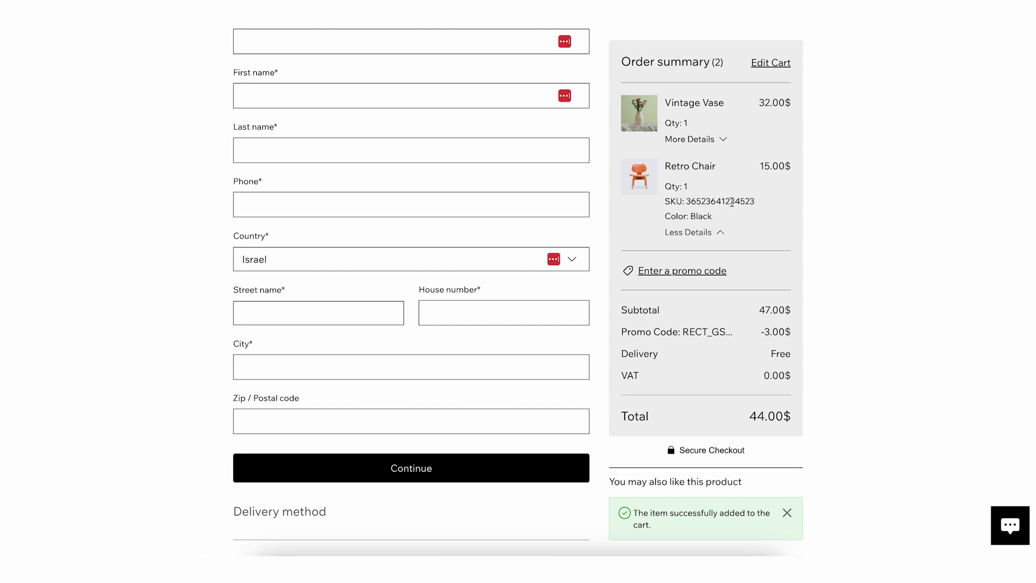
{"action": "left_click", "coordinate": [720, 233]}
{"action": "scroll", "coordinate": [738, 291], "scroll_direction": "up", "scroll_amount": 3}
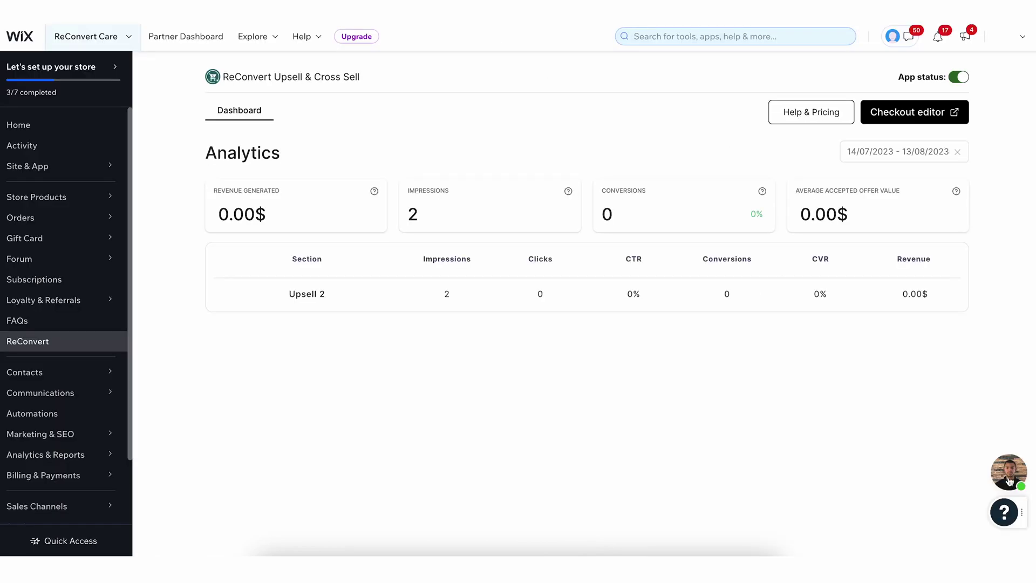
- Open and close the ReConvert support chat on the Analytics page
{"action": "left_click", "coordinate": [1007, 477]}
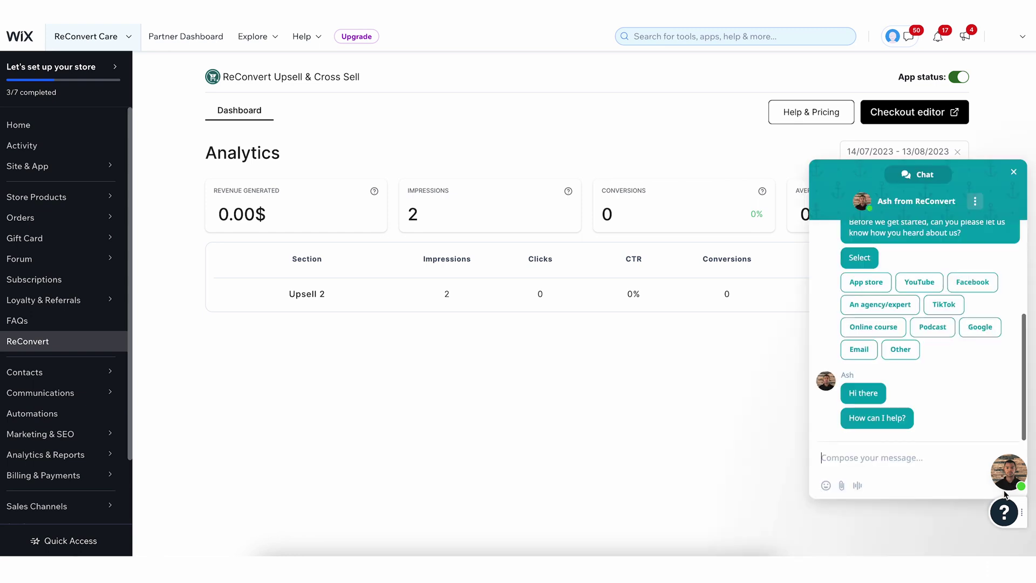
{"action": "left_click", "coordinate": [1005, 484]}
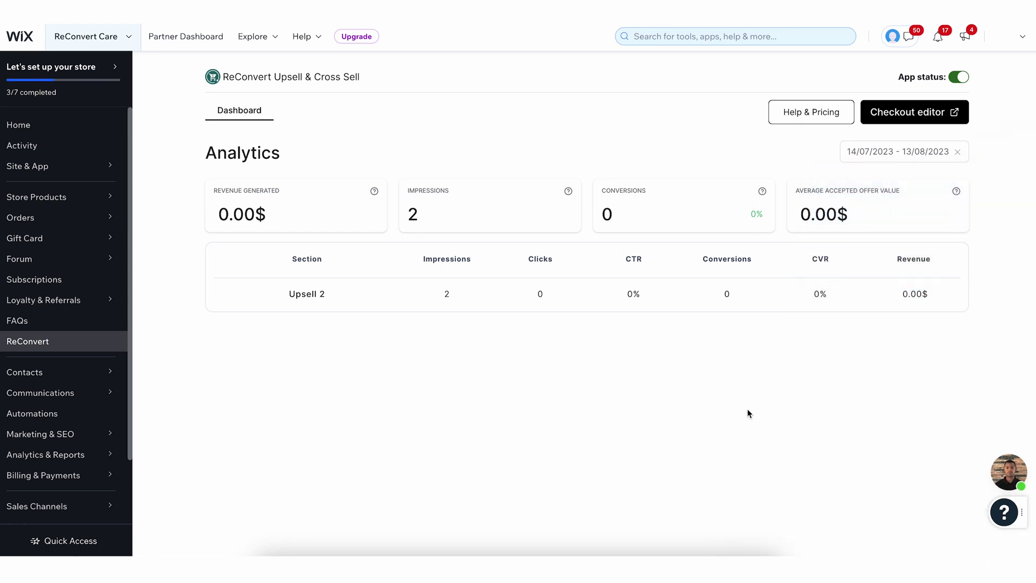